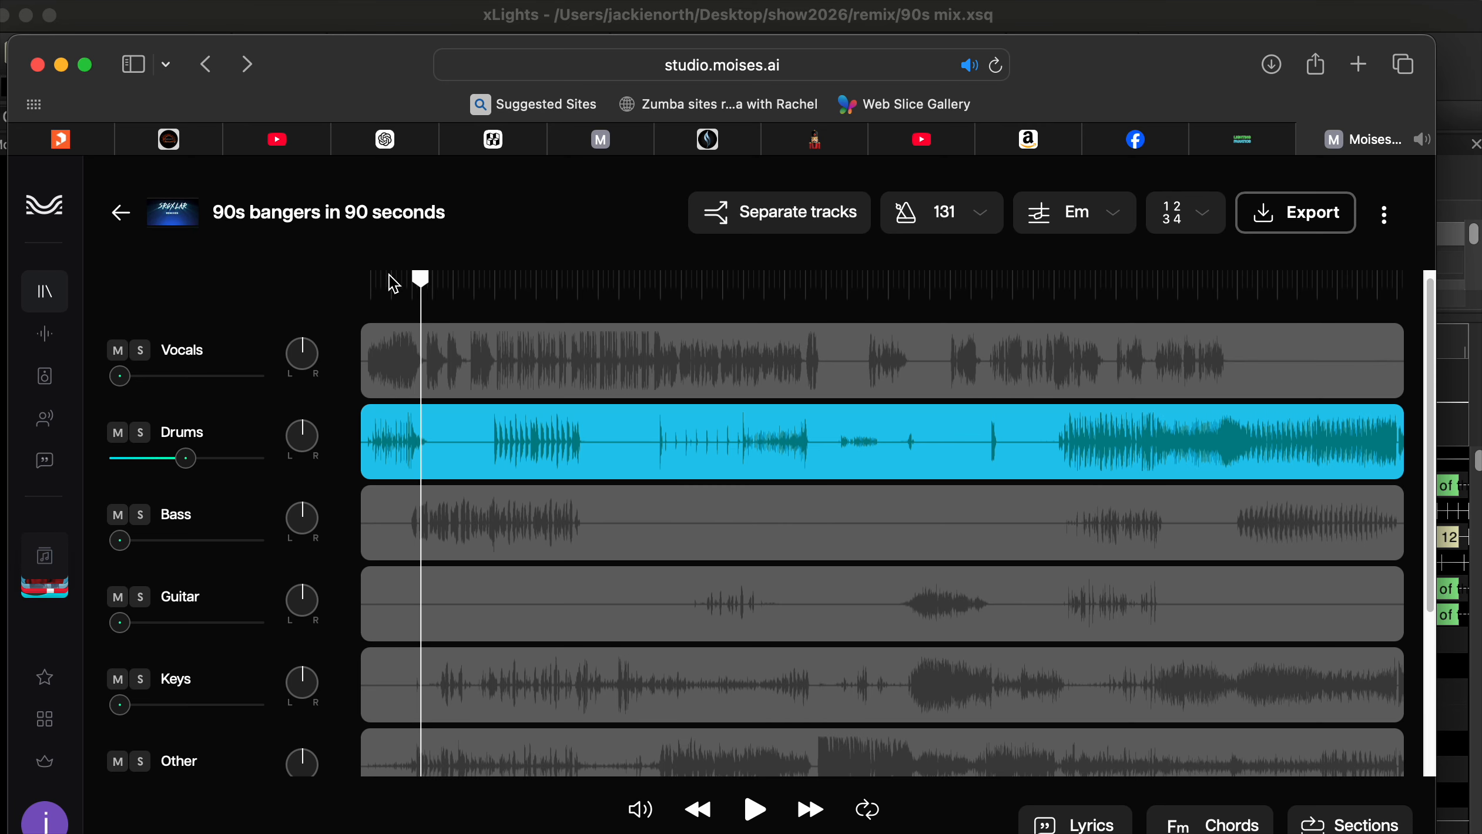
- Listen to the isolated Drums stem near the song's start and at its second burst, and pause playback
{"action": "left_click", "coordinate": [379, 289]}
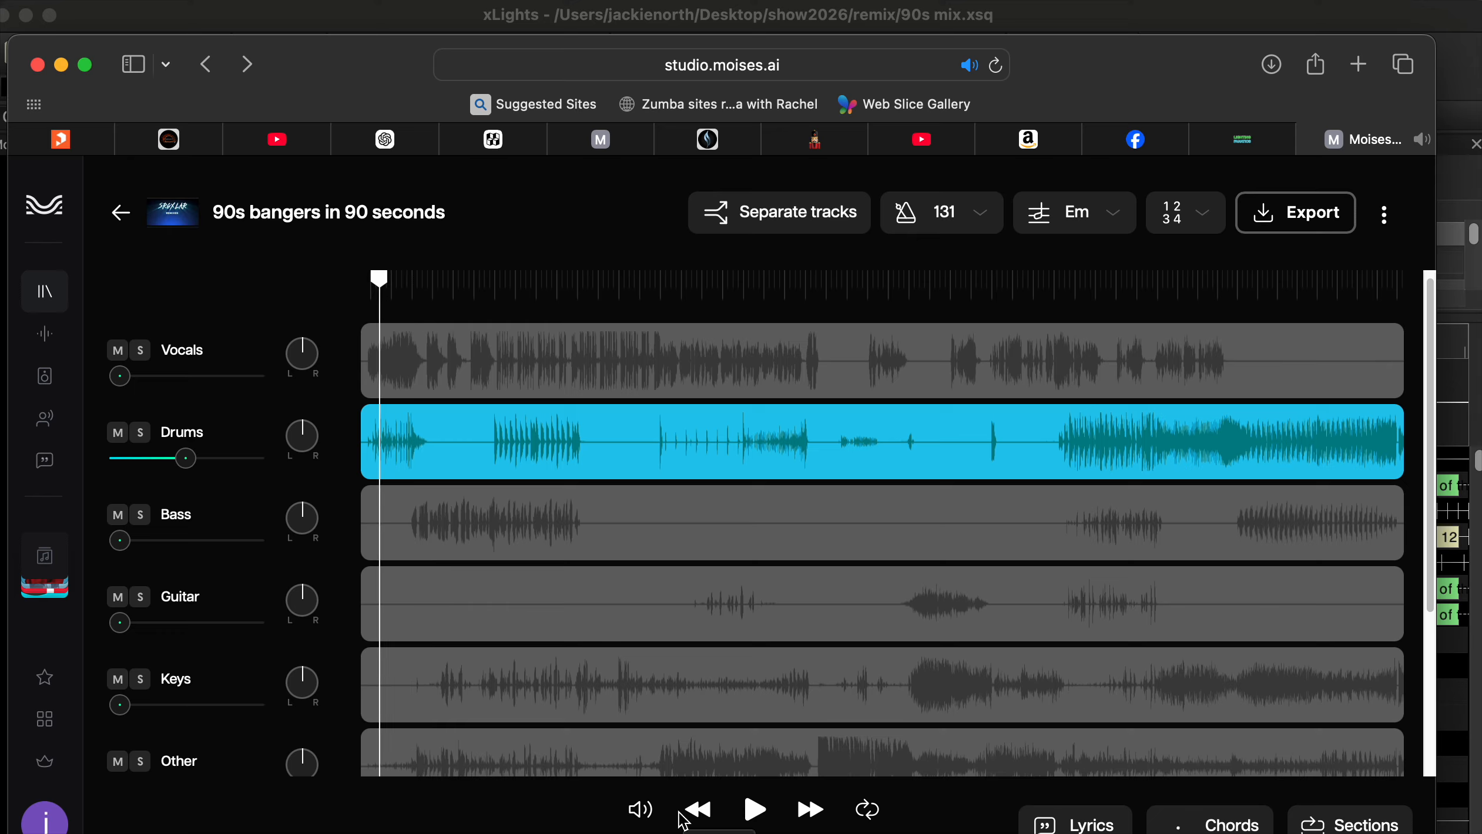
{"action": "left_click", "coordinate": [757, 812]}
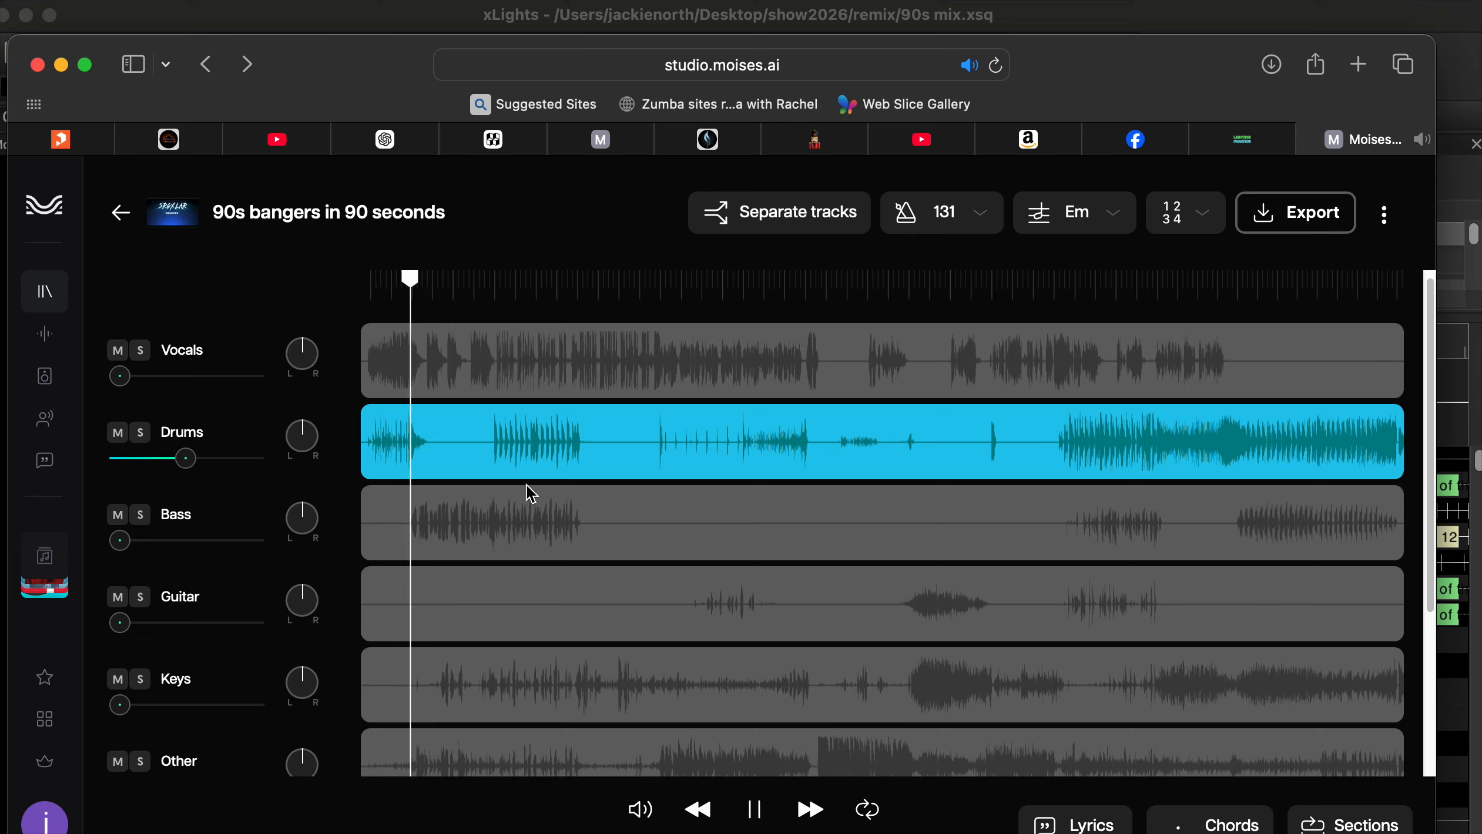
{"action": "left_click", "coordinate": [509, 284]}
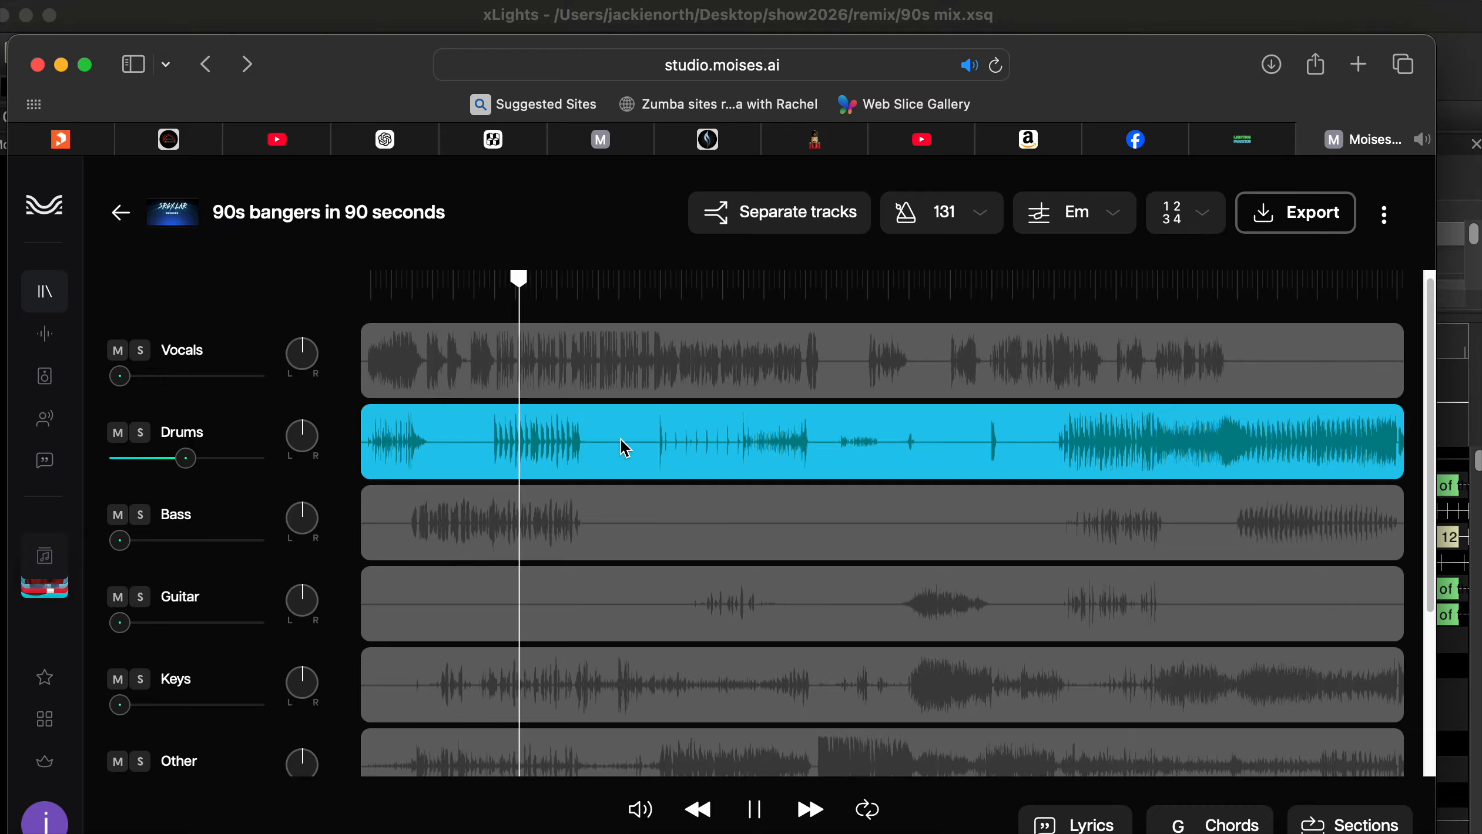
{"action": "left_click", "coordinate": [758, 815]}
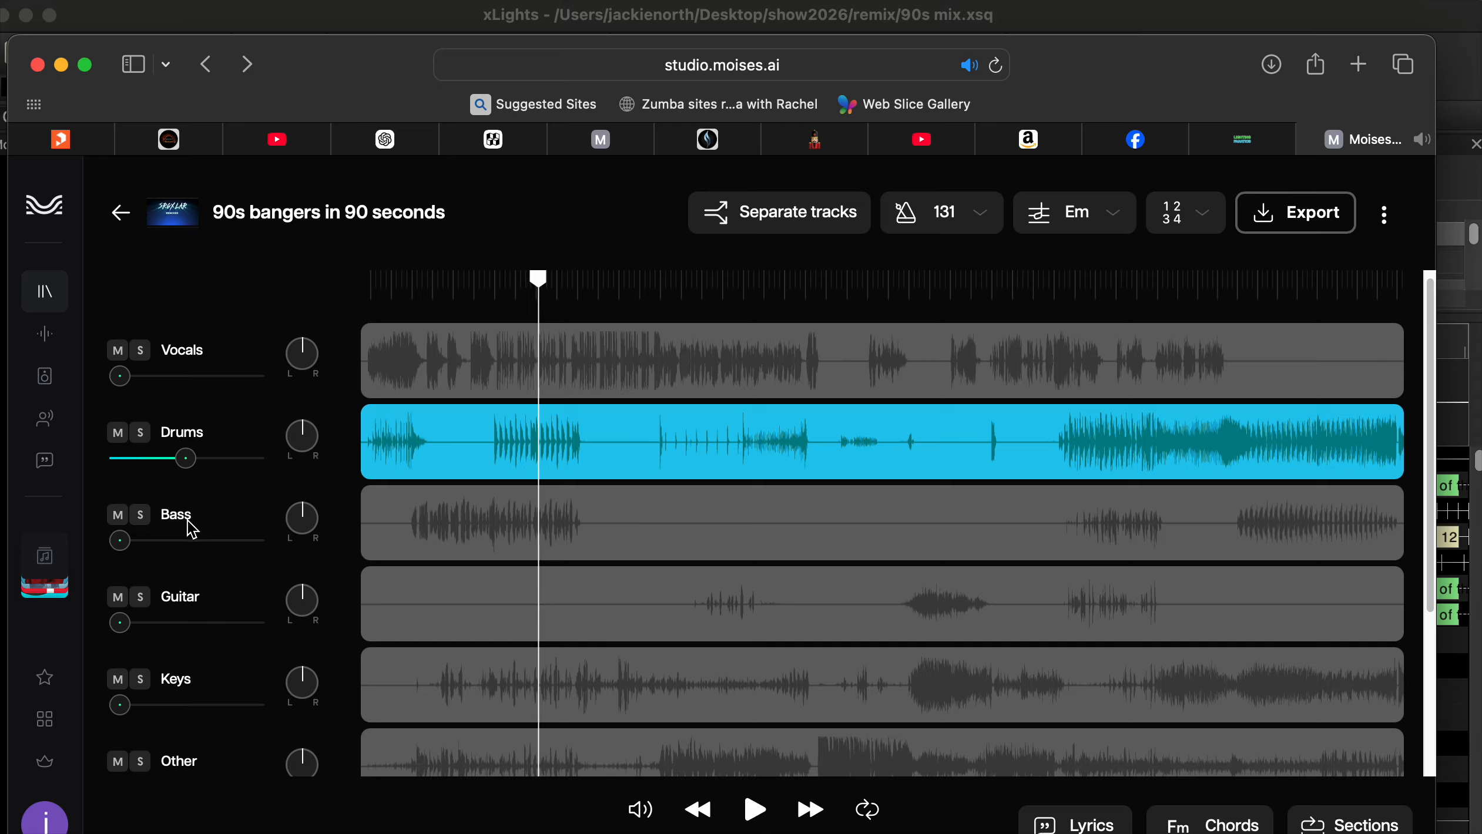
- Turn up the Bass stem to about half volume and play it together with the Drums from the second drum burst
{"action": "mouse_move", "coordinate": [120, 545]}
{"action": "left_click_drag", "start_coordinate": [126, 544], "coordinate": [197, 541]}
{"action": "left_click", "coordinate": [509, 281]}
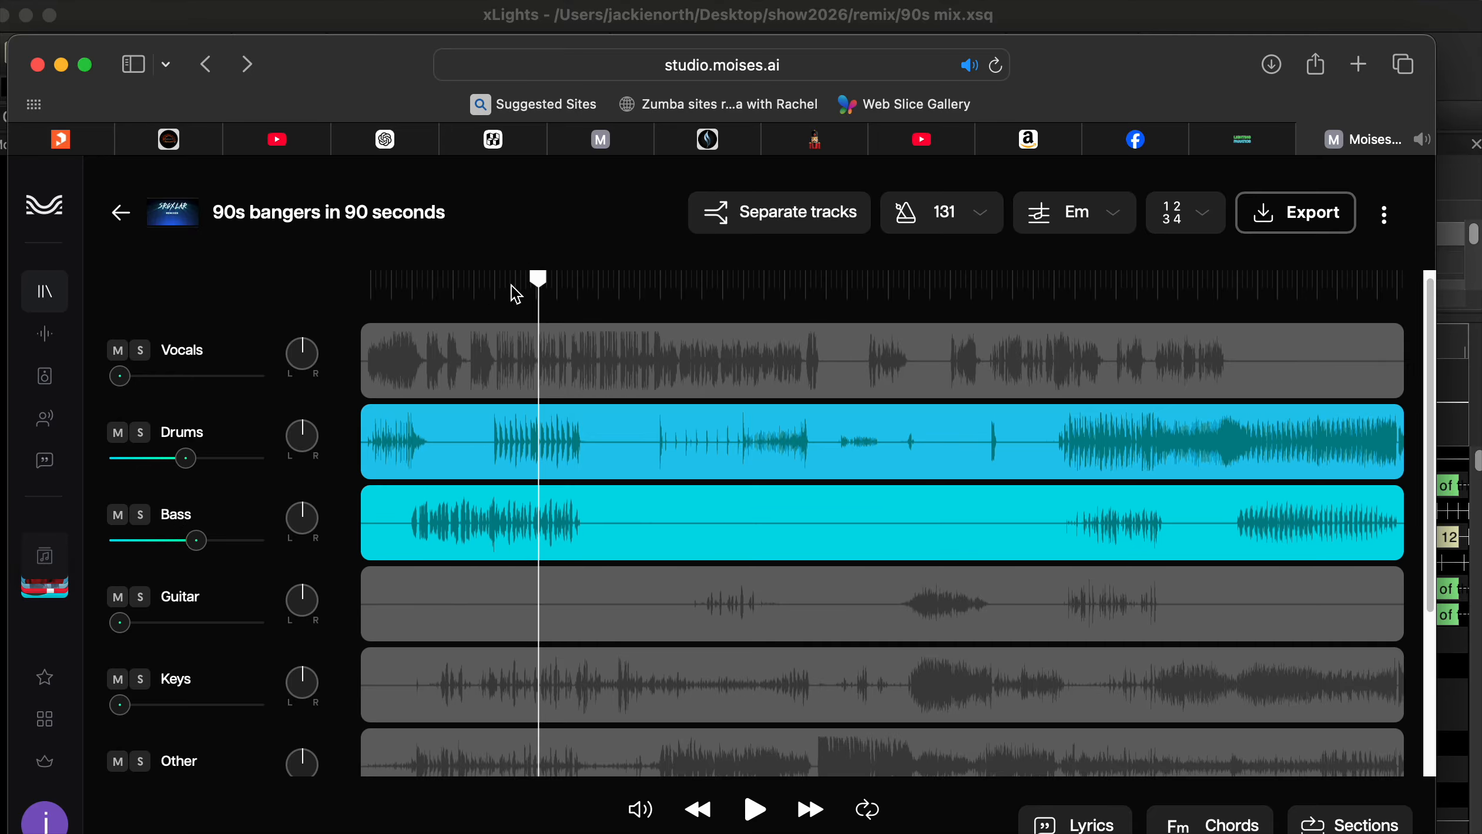
{"action": "left_click", "coordinate": [754, 811]}
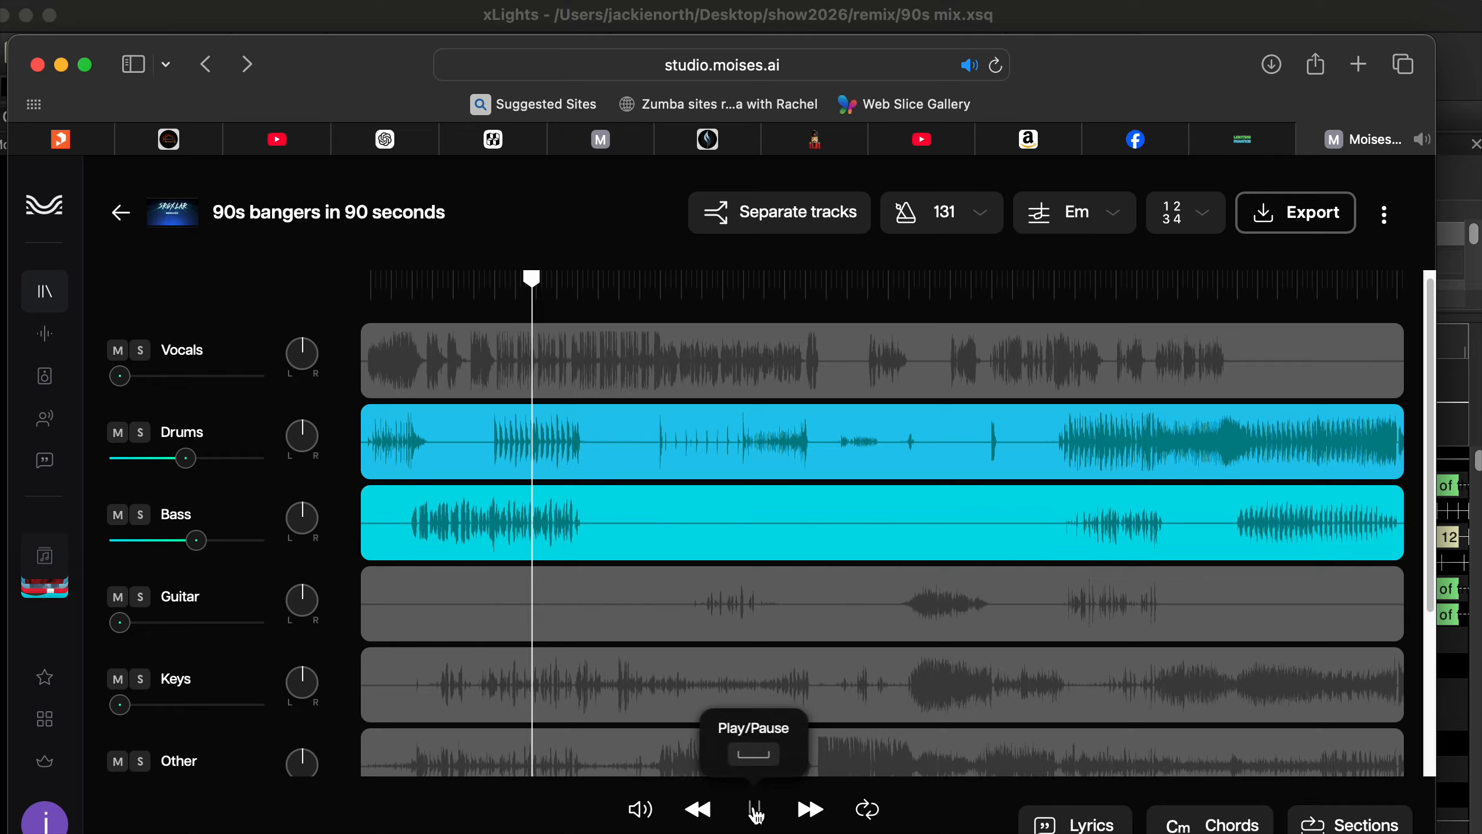
{"action": "left_click", "coordinate": [755, 811]}
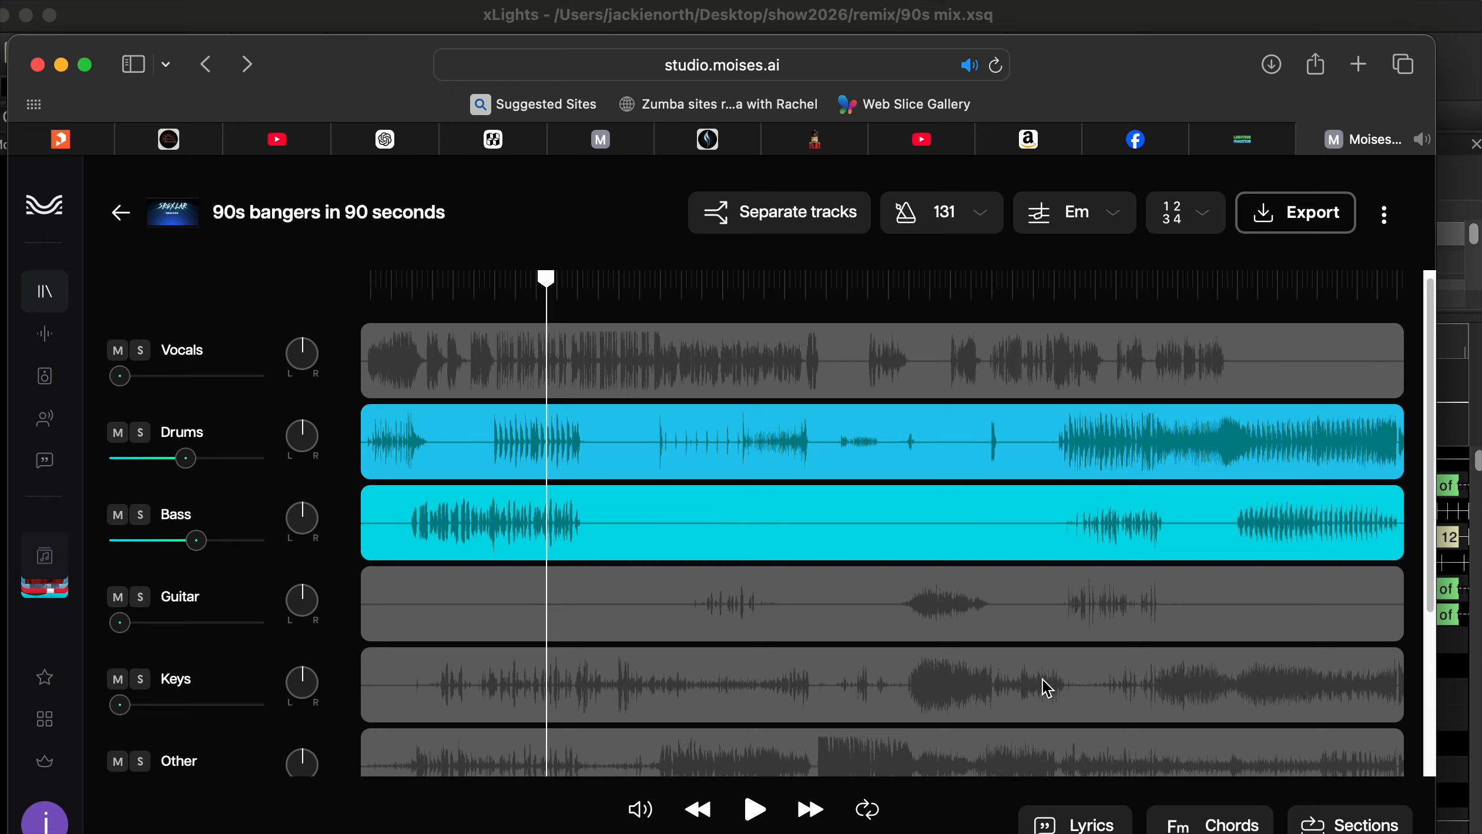
- Switch to the 90s mix sequence in xLights
{"action": "left_click", "coordinate": [1095, 833]}
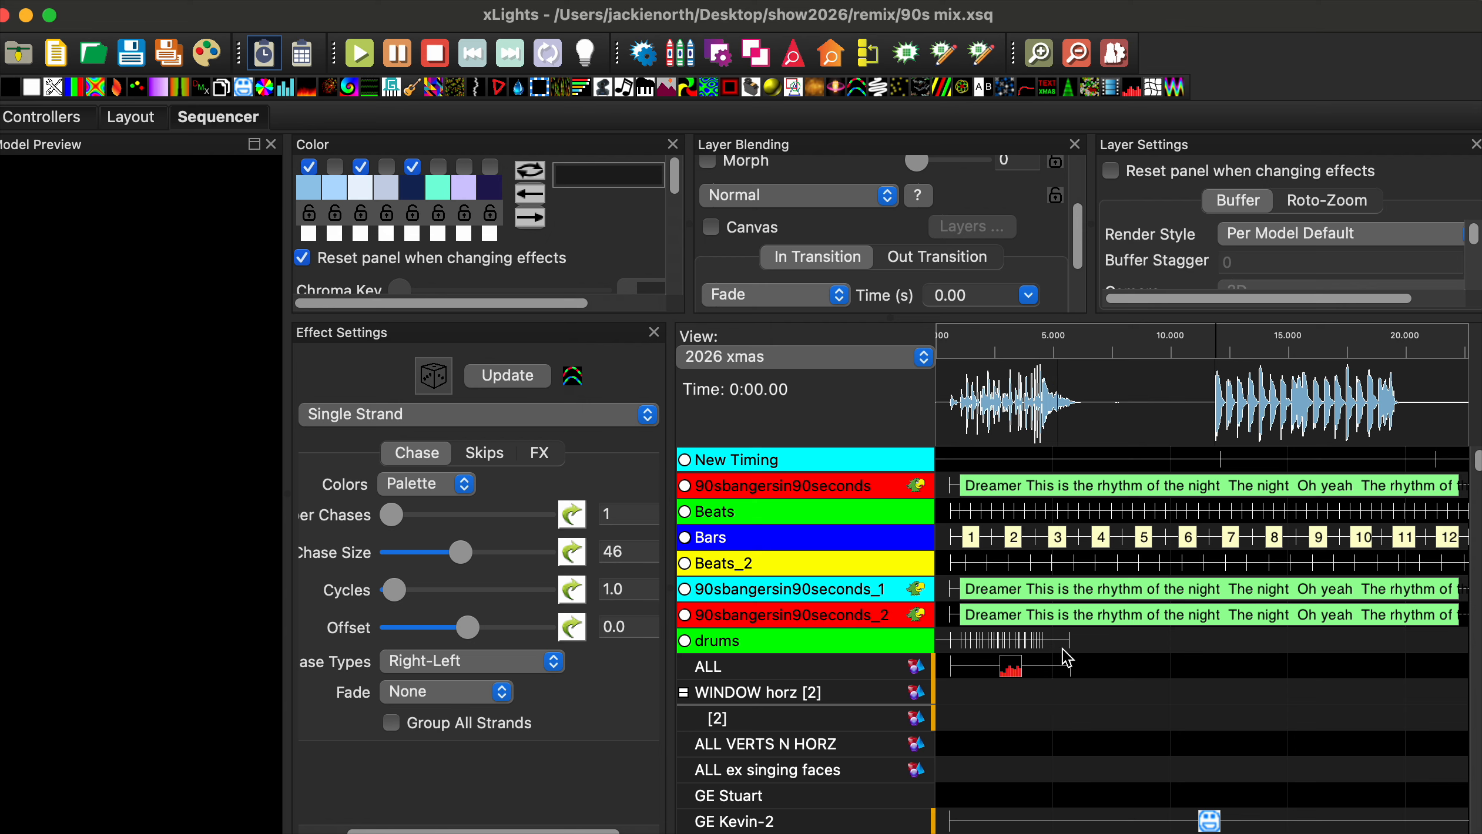
{"action": "right_click", "coordinate": [846, 645]}
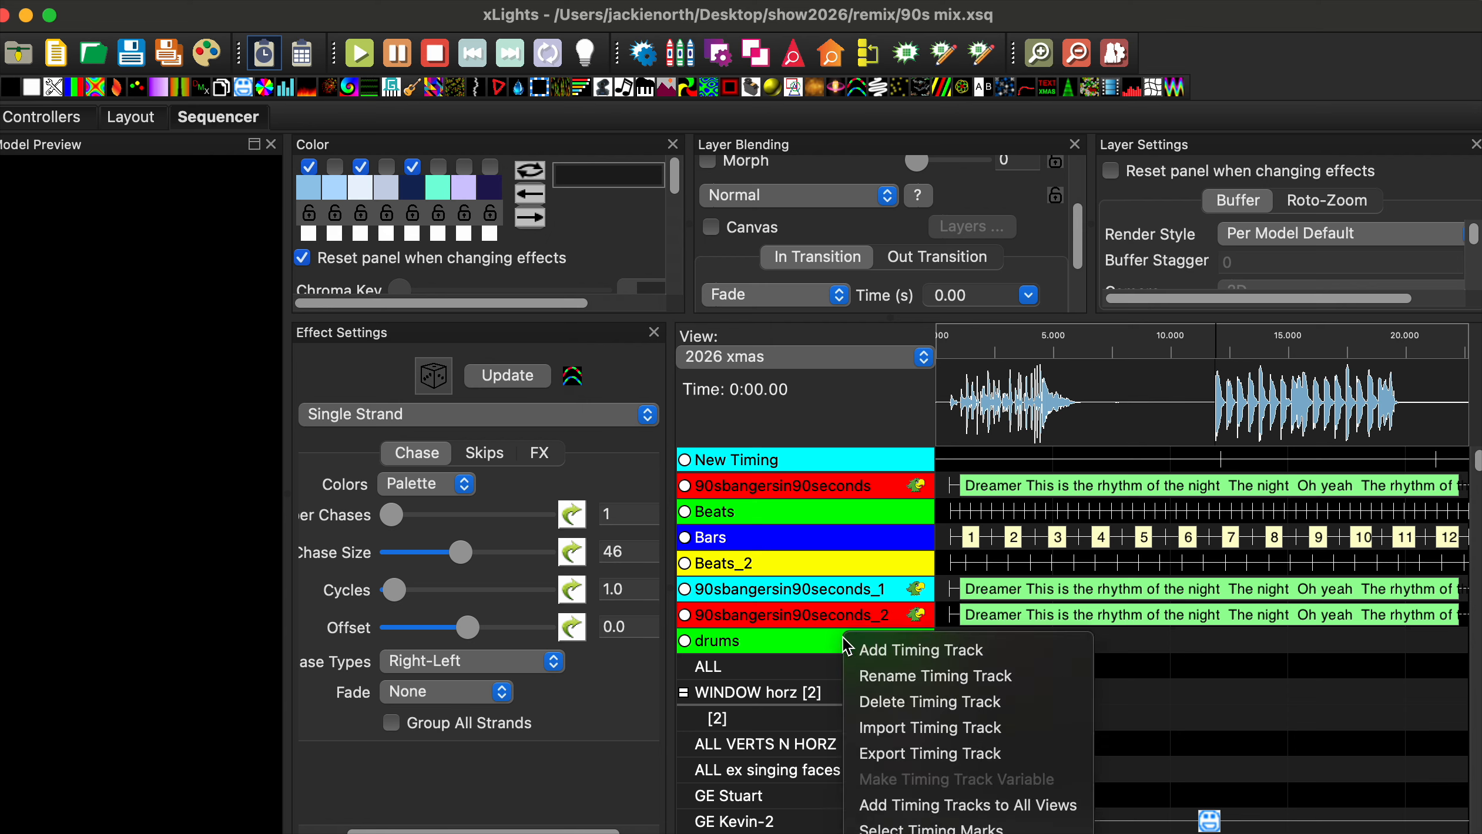
{"action": "left_click", "coordinate": [882, 649]}
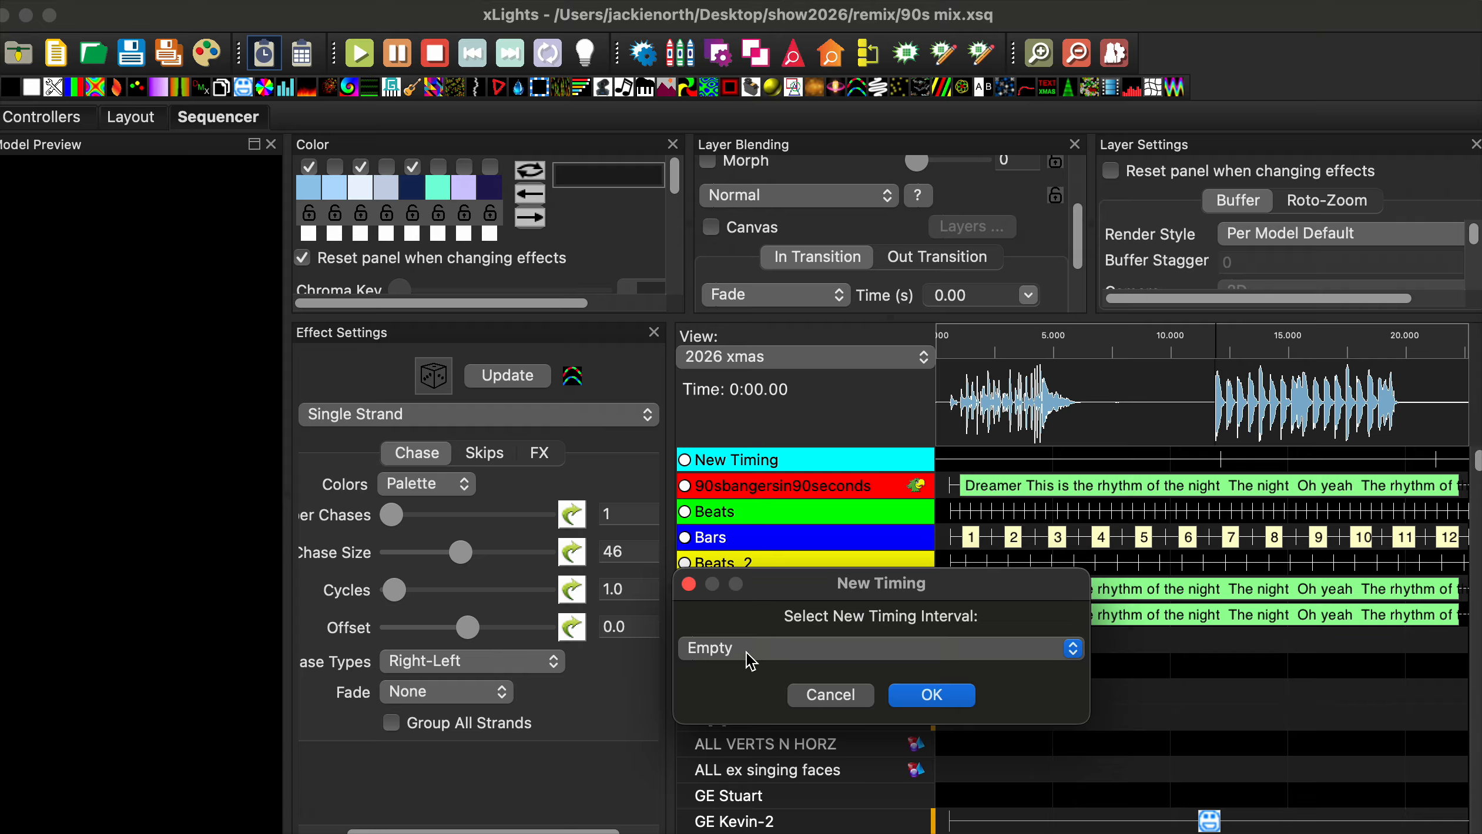
{"action": "left_click", "coordinate": [928, 697]}
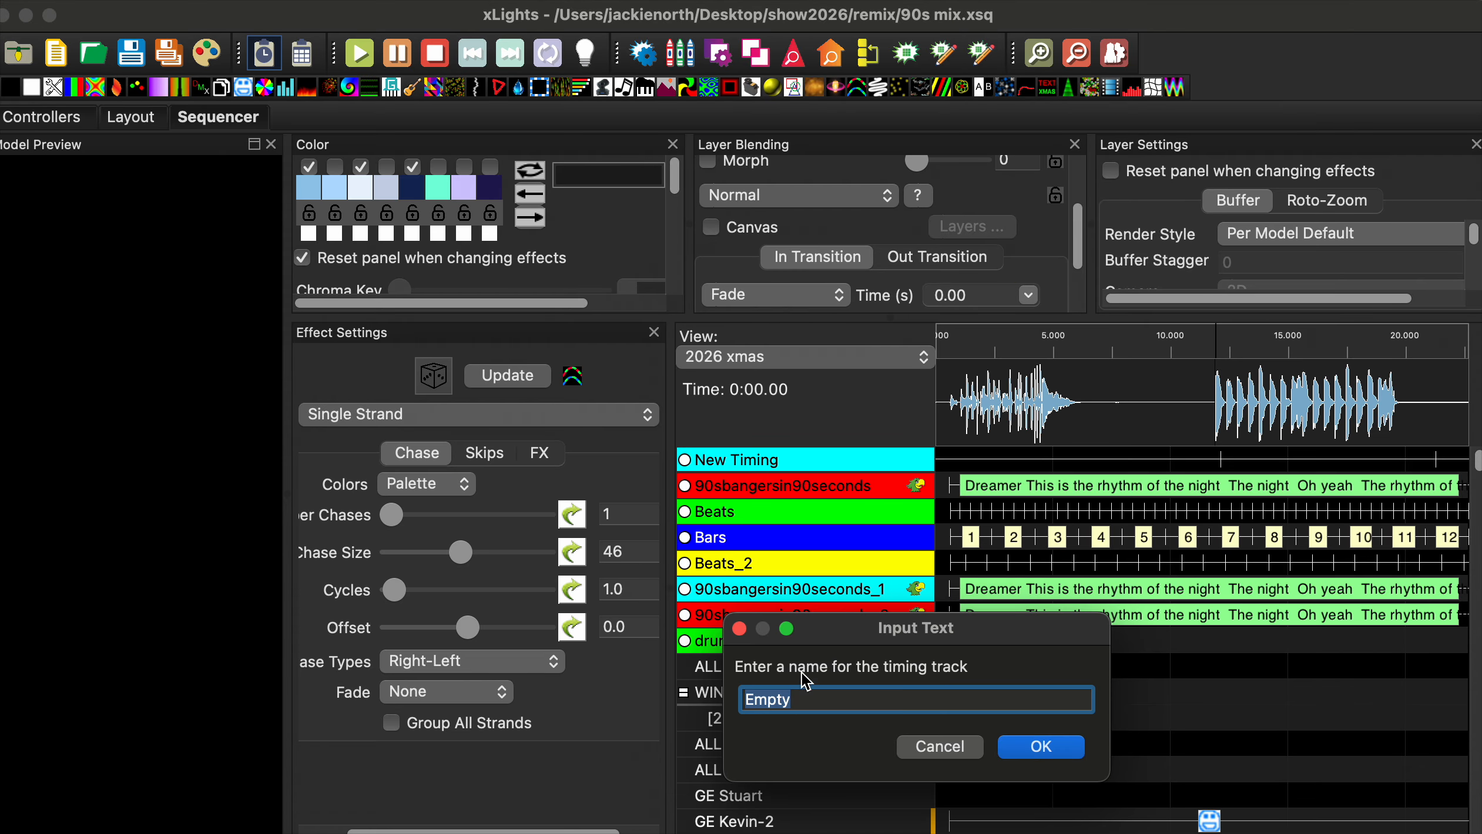
{"action": "left_click", "coordinate": [945, 747]}
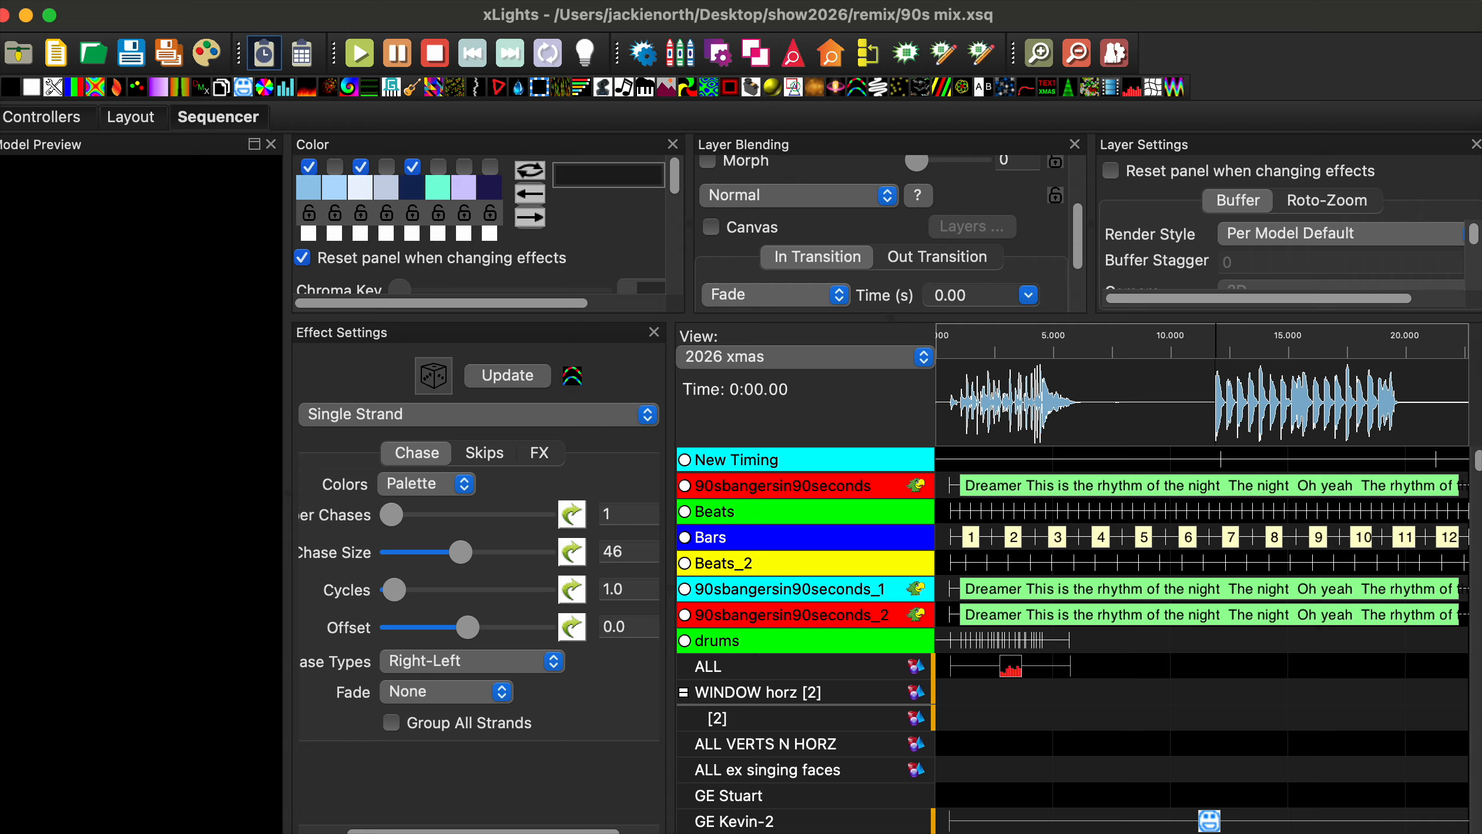
- Examine the media setting in the sequence settings and the separated audio files available in its folder
{"action": "left_click", "coordinate": [134, 2]}
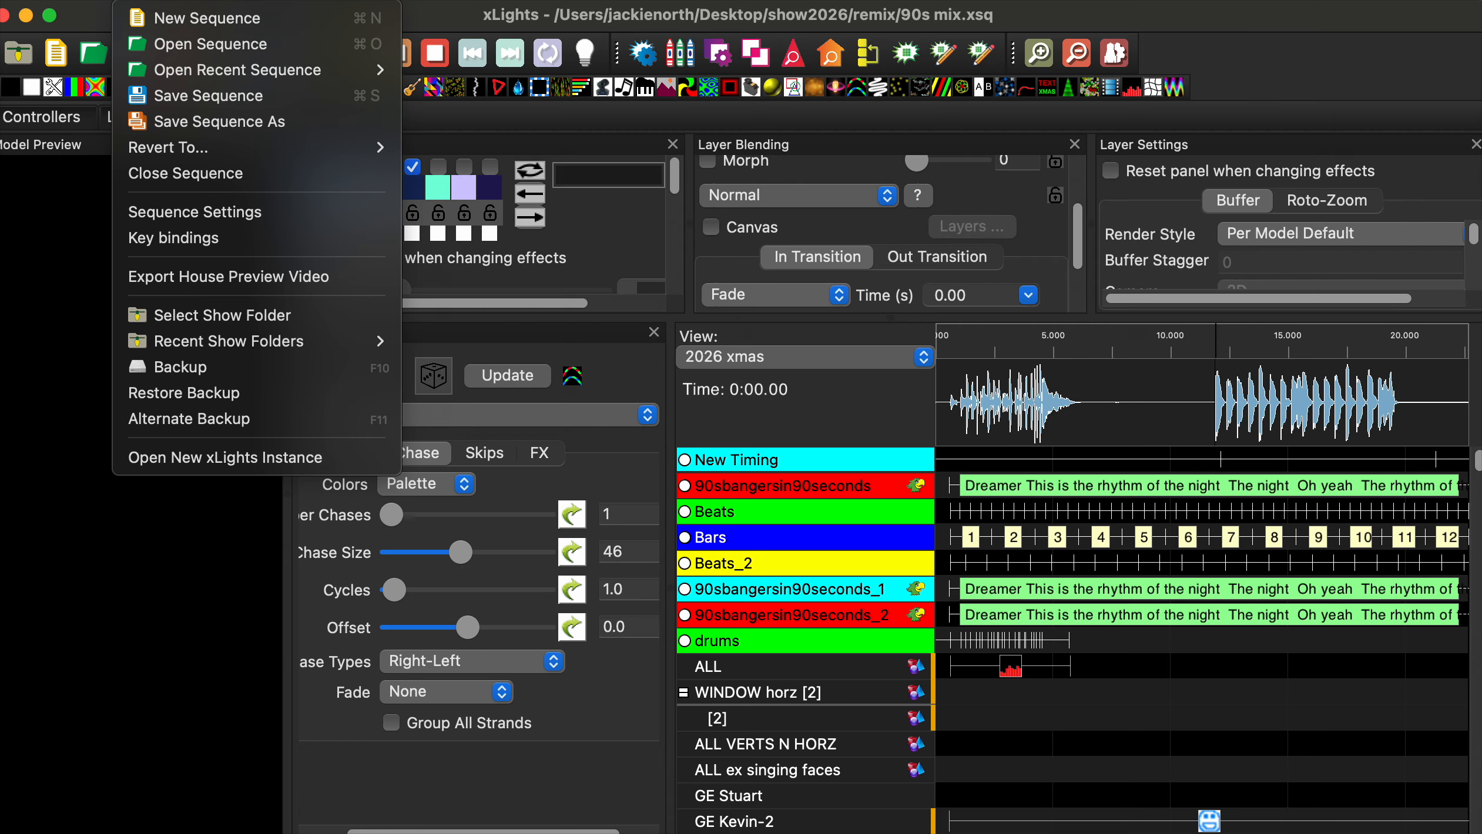
{"action": "left_click", "coordinate": [188, 213]}
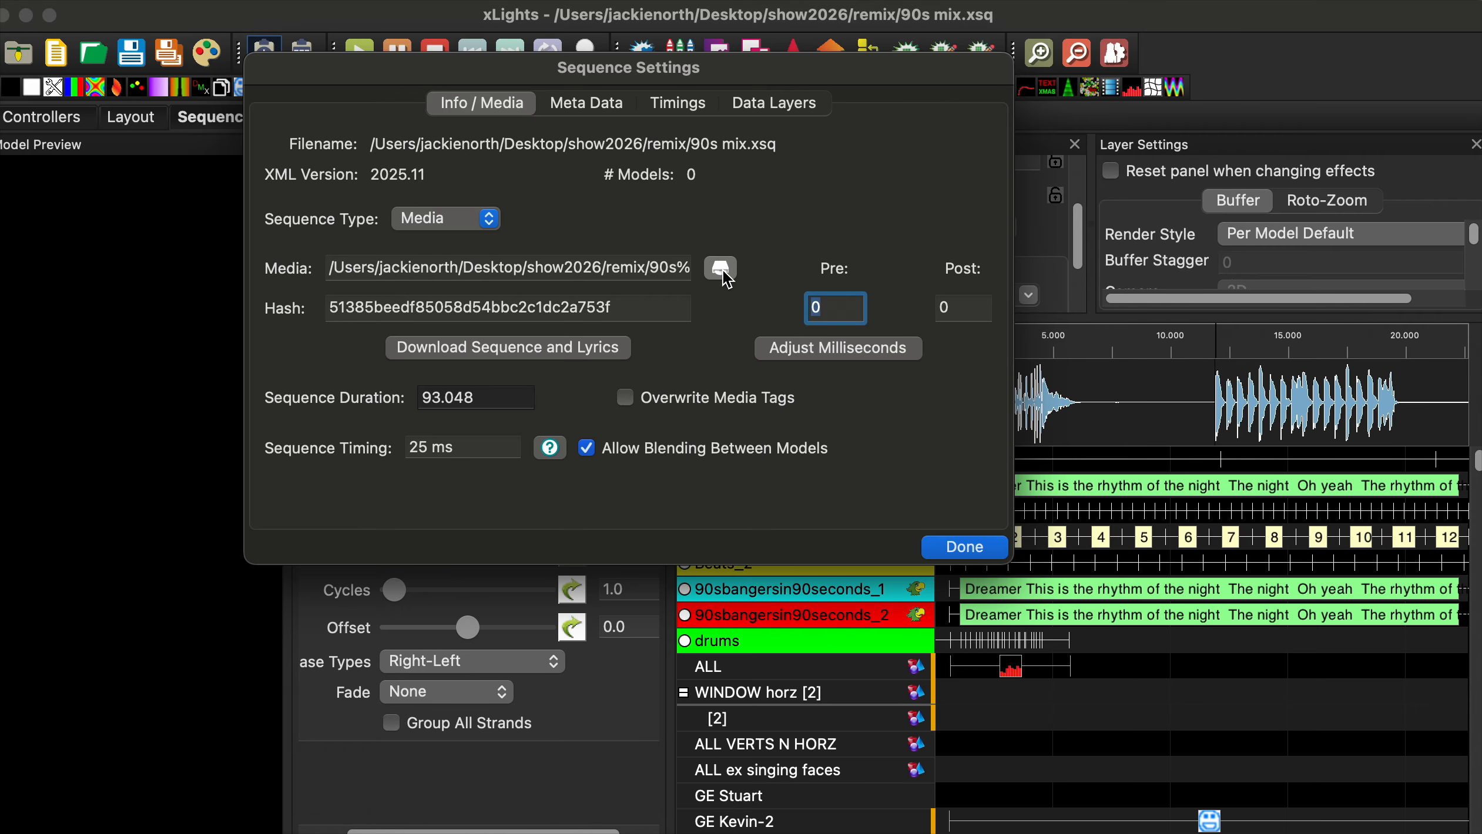
{"action": "left_click", "coordinate": [722, 270]}
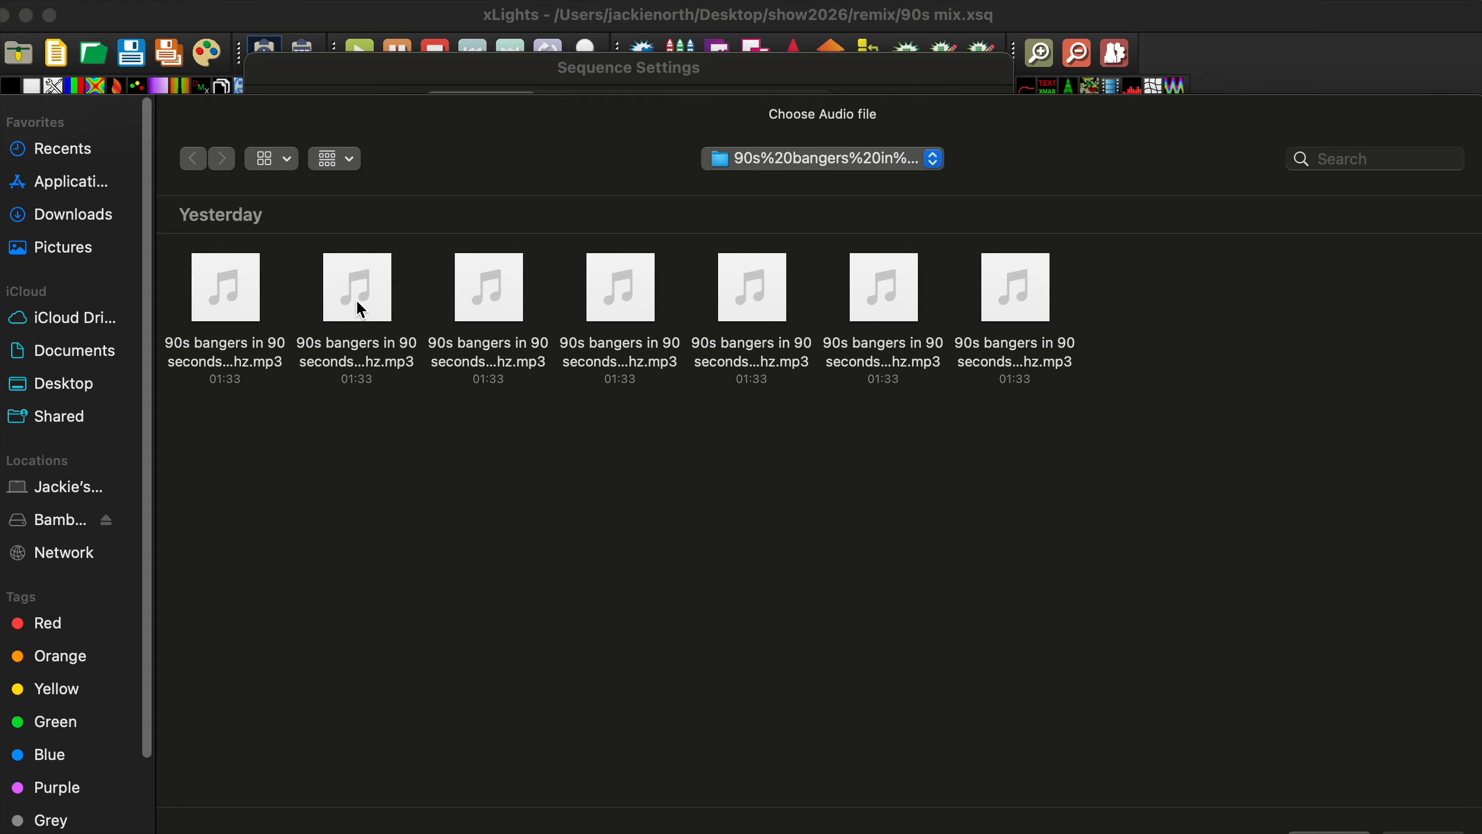
{"action": "left_click", "coordinate": [1329, 825]}
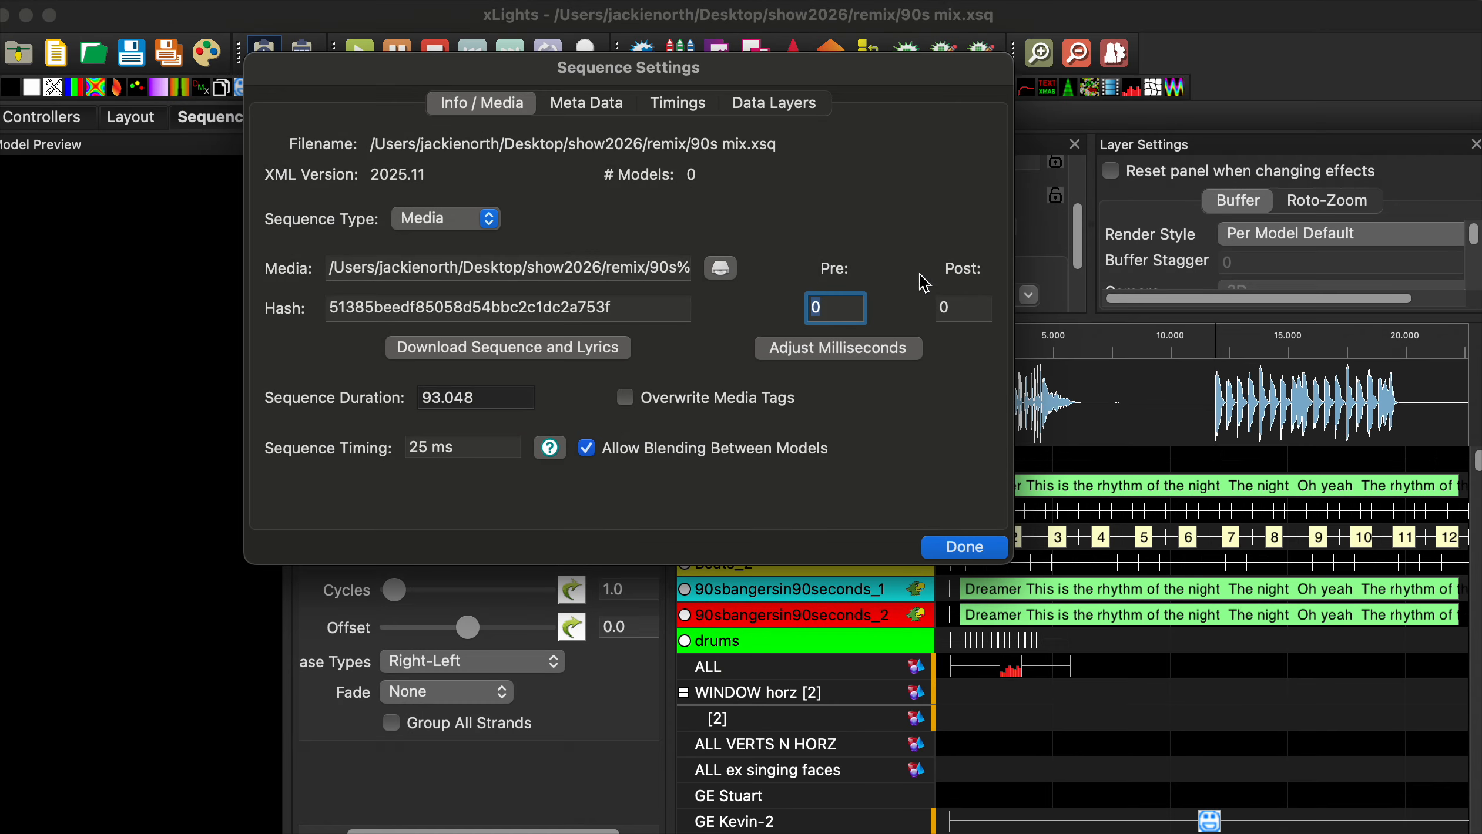
{"action": "left_click", "coordinate": [965, 547]}
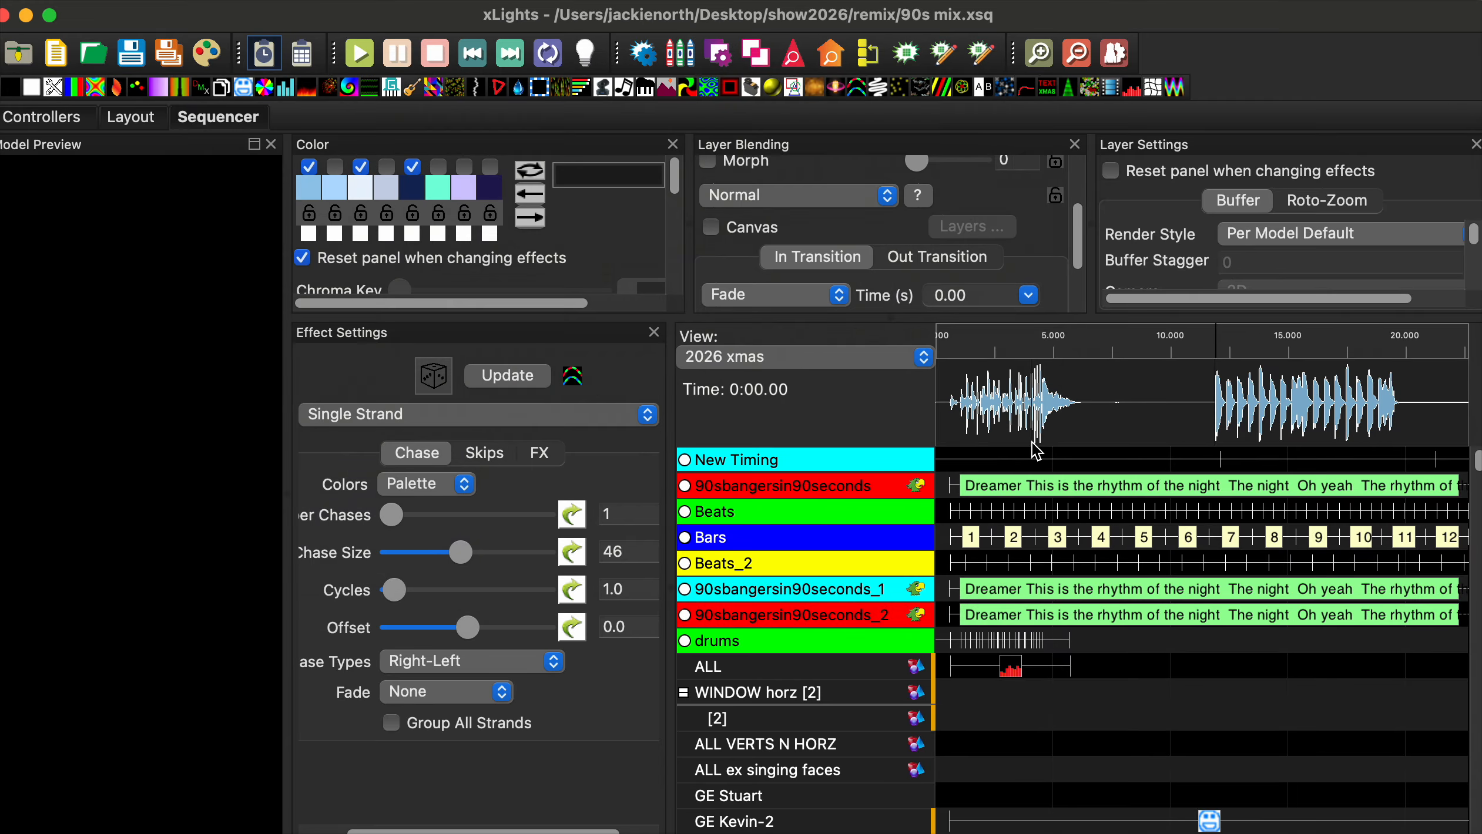
- Play the sequence's drum audio from about 2 s and again from about 14 s, and stop playback
{"action": "left_click", "coordinate": [979, 351]}
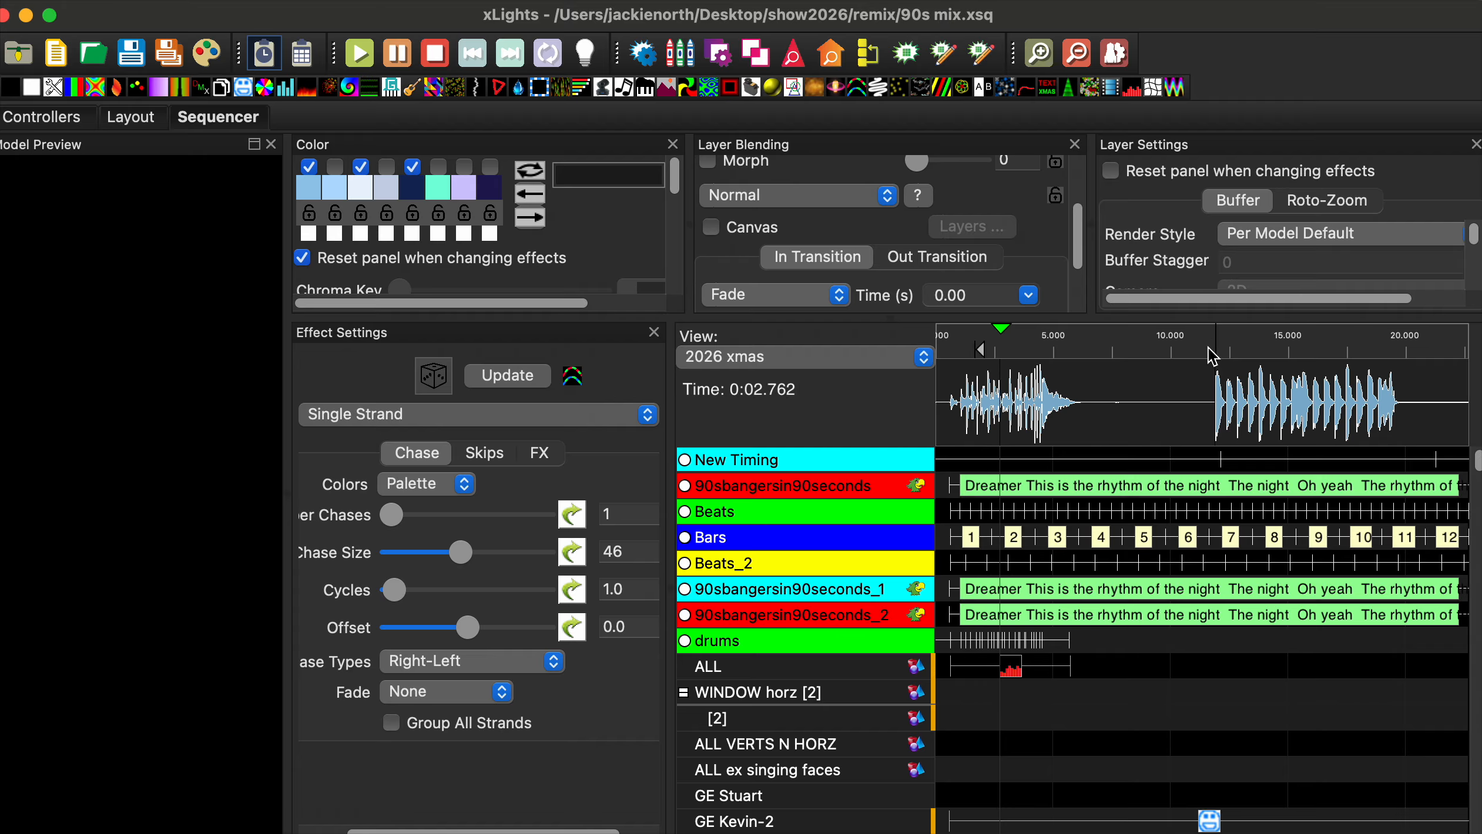
{"action": "left_click", "coordinate": [1266, 356]}
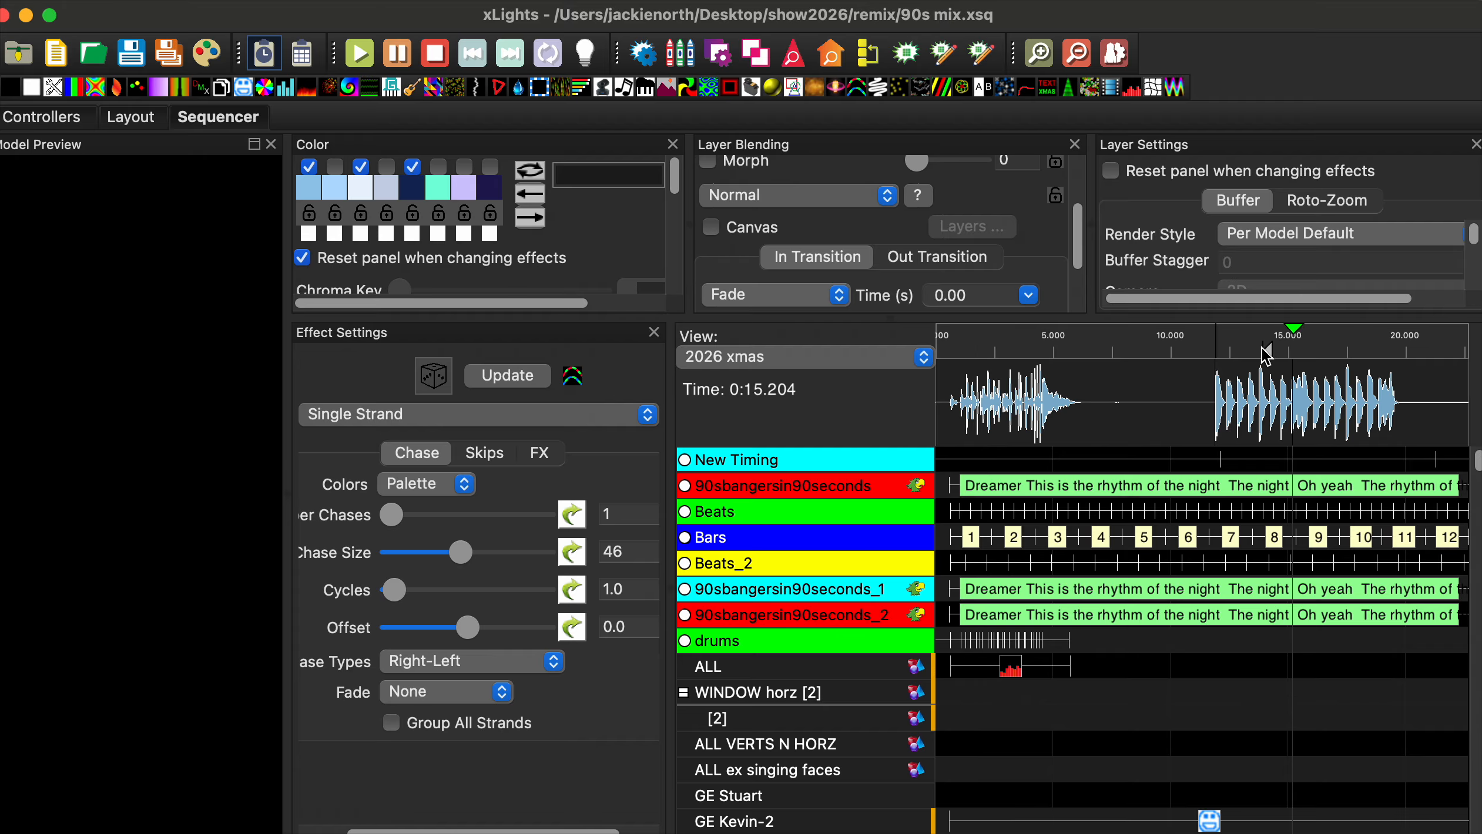
{"action": "left_click", "coordinate": [435, 56]}
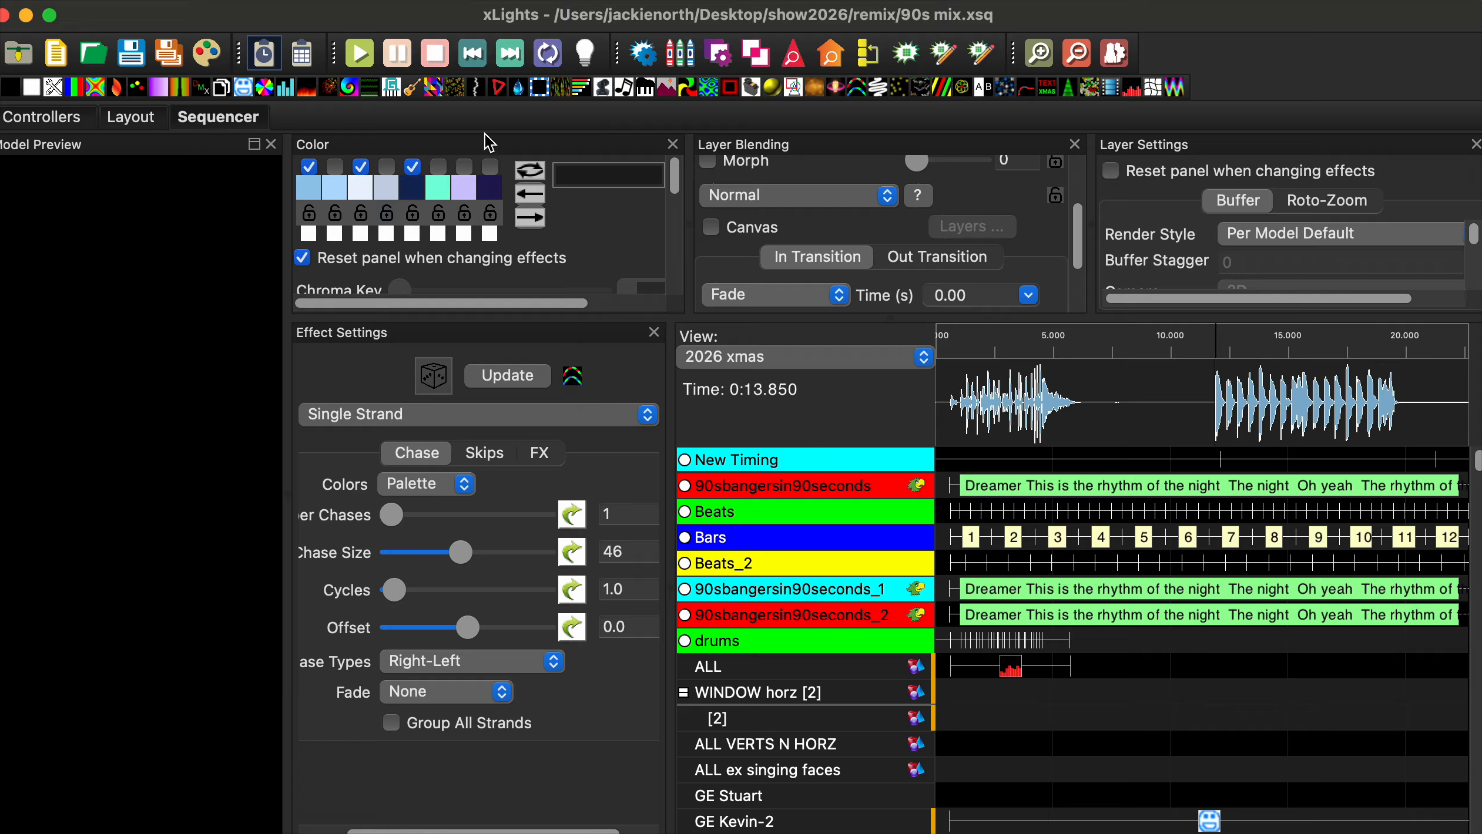
{"action": "mouse_move", "coordinate": [1023, 833]}
{"action": "left_mouse_down"}
{"action": "mouse_move", "coordinate": [1061, 833]}
{"action": "mouse_move", "coordinate": [1023, 833]}
{"action": "left_mouse_up"}
{"action": "key", "text": "XF86MonBrightnessUp"}
{"action": "key", "text": "XF86MonBrightnessUp"}
{"action": "key", "text": "XF86MonBrightnessUp"}
{"action": "key", "text": "XF86MonBrightnessUp"}
{"action": "key", "text": "XF86MonBrightnessUp"}
{"action": "key", "text": "XF86MonBrightnessUp"}
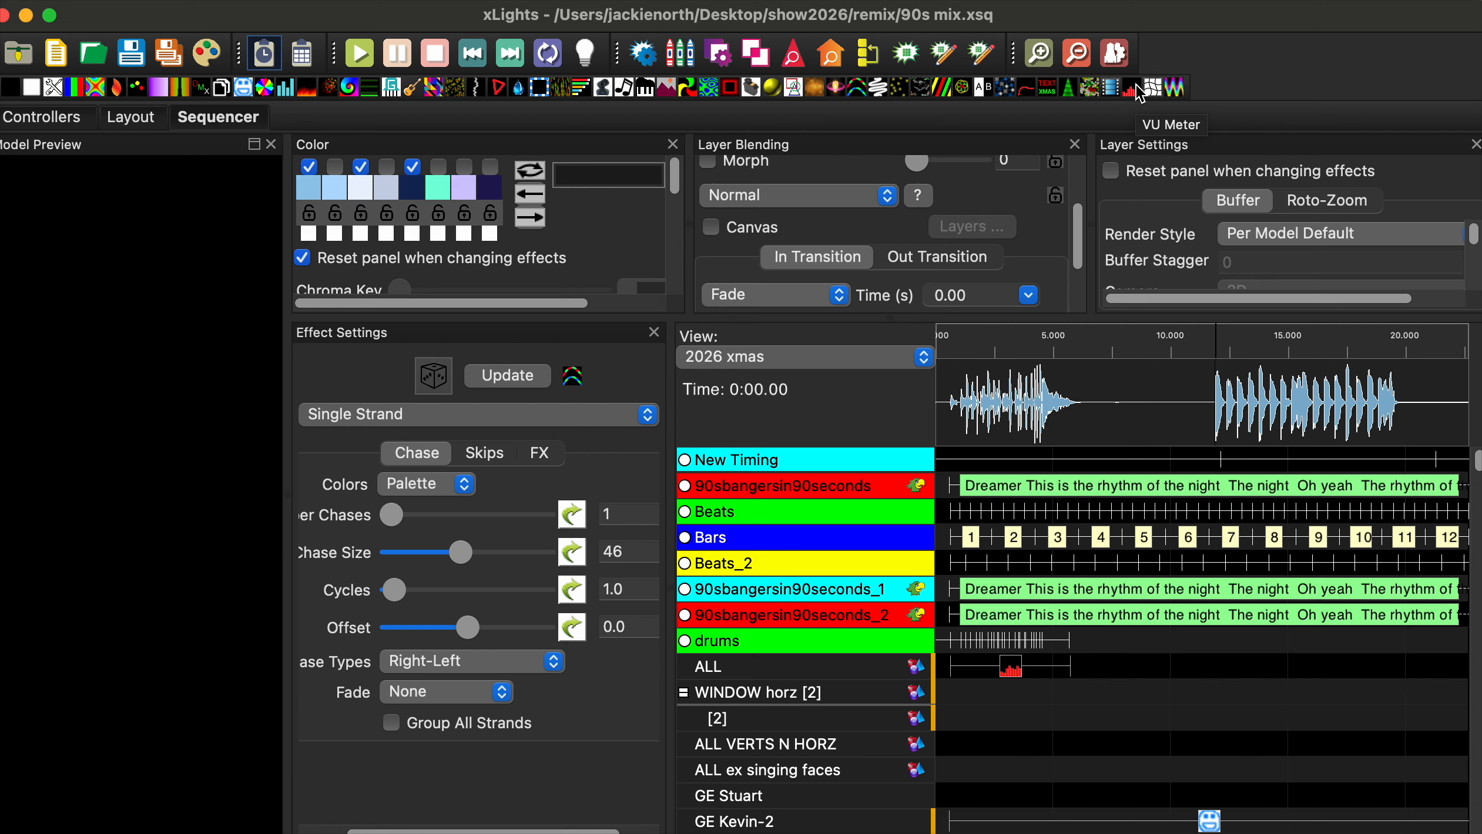
- Play the first drum section of the sequence from about 1.25 s and stop it at its end
{"action": "left_click", "coordinate": [970, 350]}
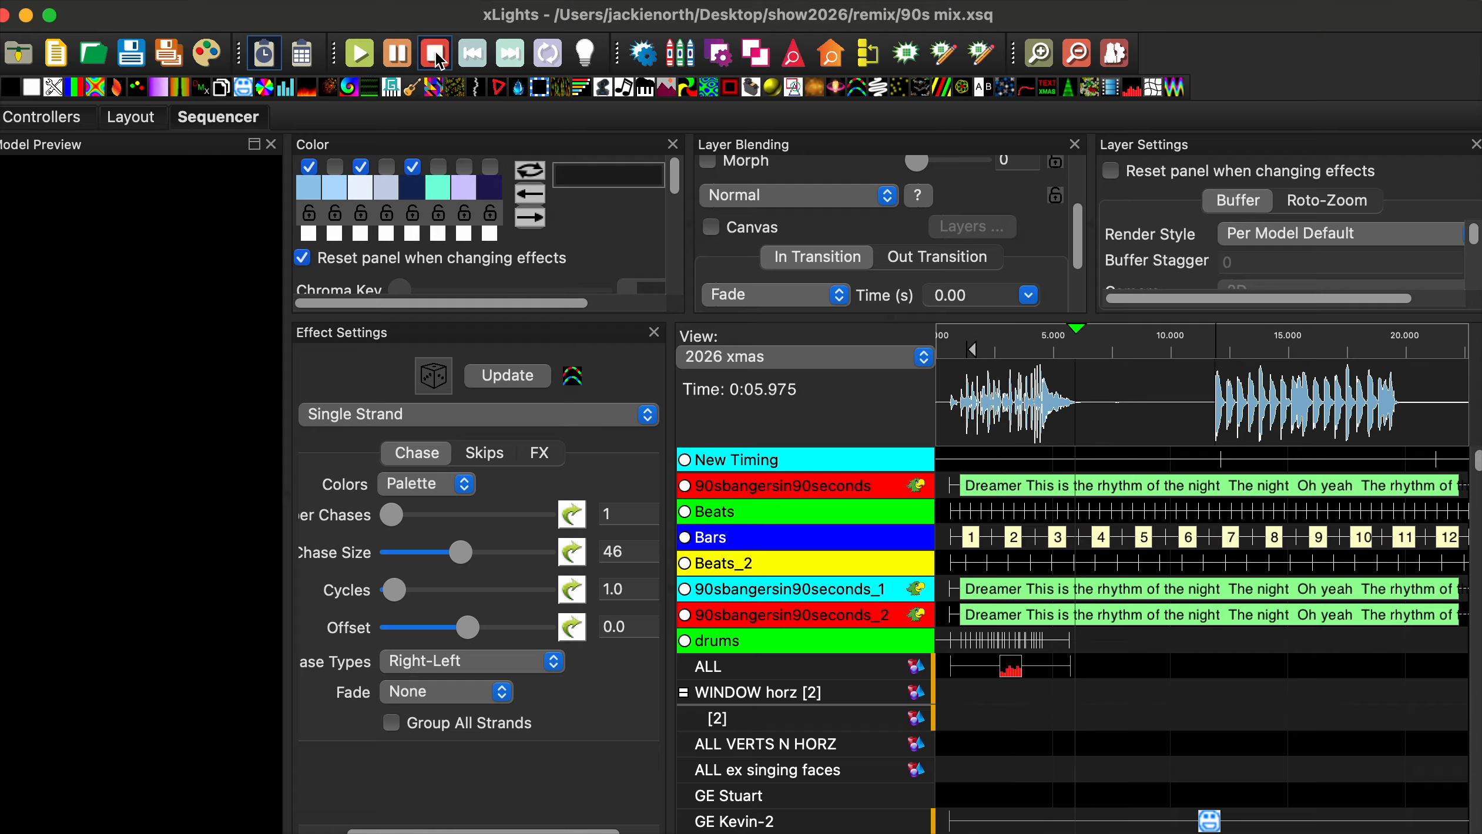
{"action": "left_click", "coordinate": [434, 54]}
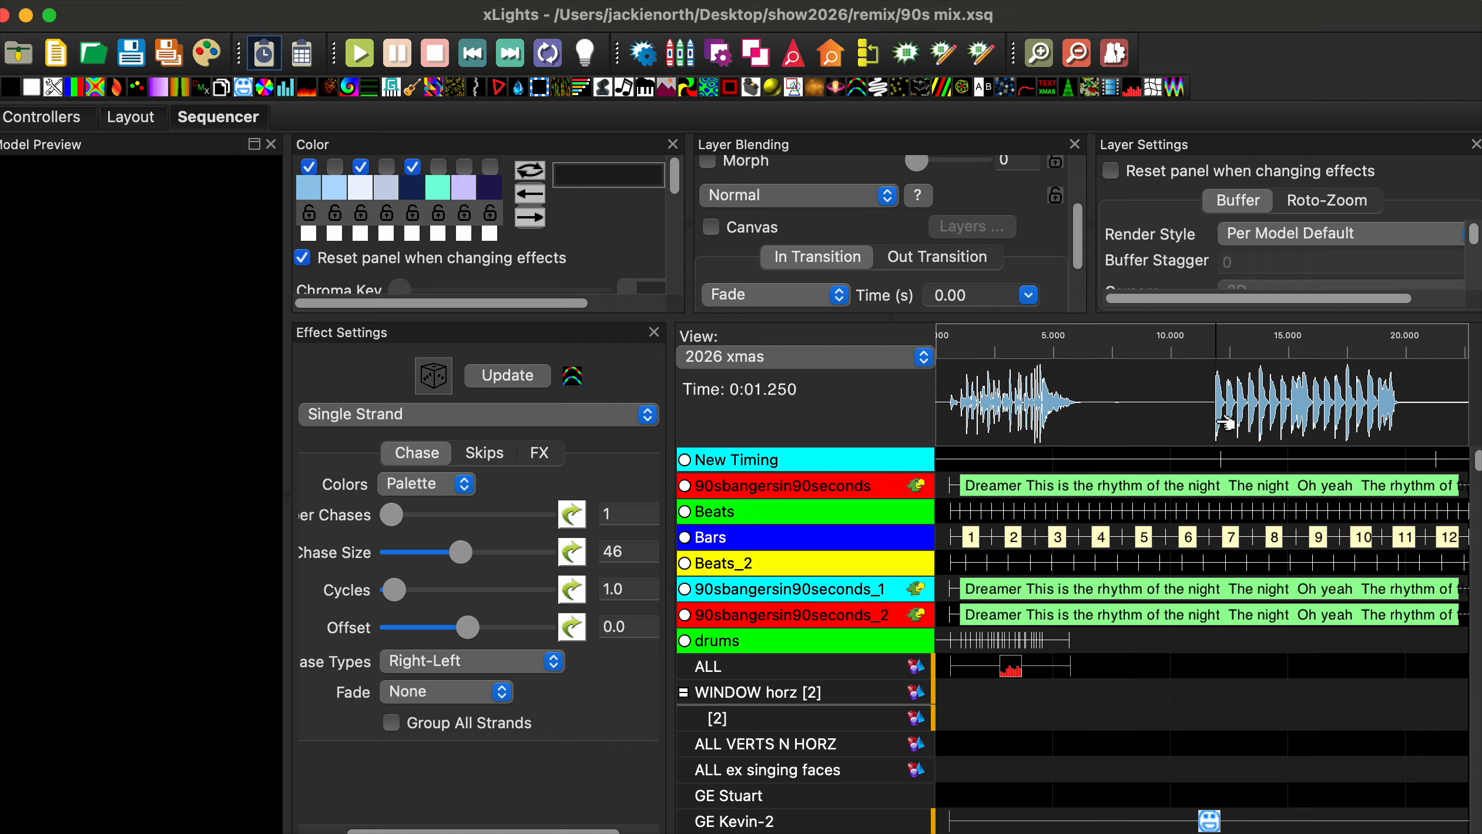
- Activate the drums timing track and add timing marks at the second section's first four hits, from about 12 s to 13.325 s
{"action": "scroll", "coordinate": [1215, 420], "scroll_direction": "up", "scroll_amount": 4}
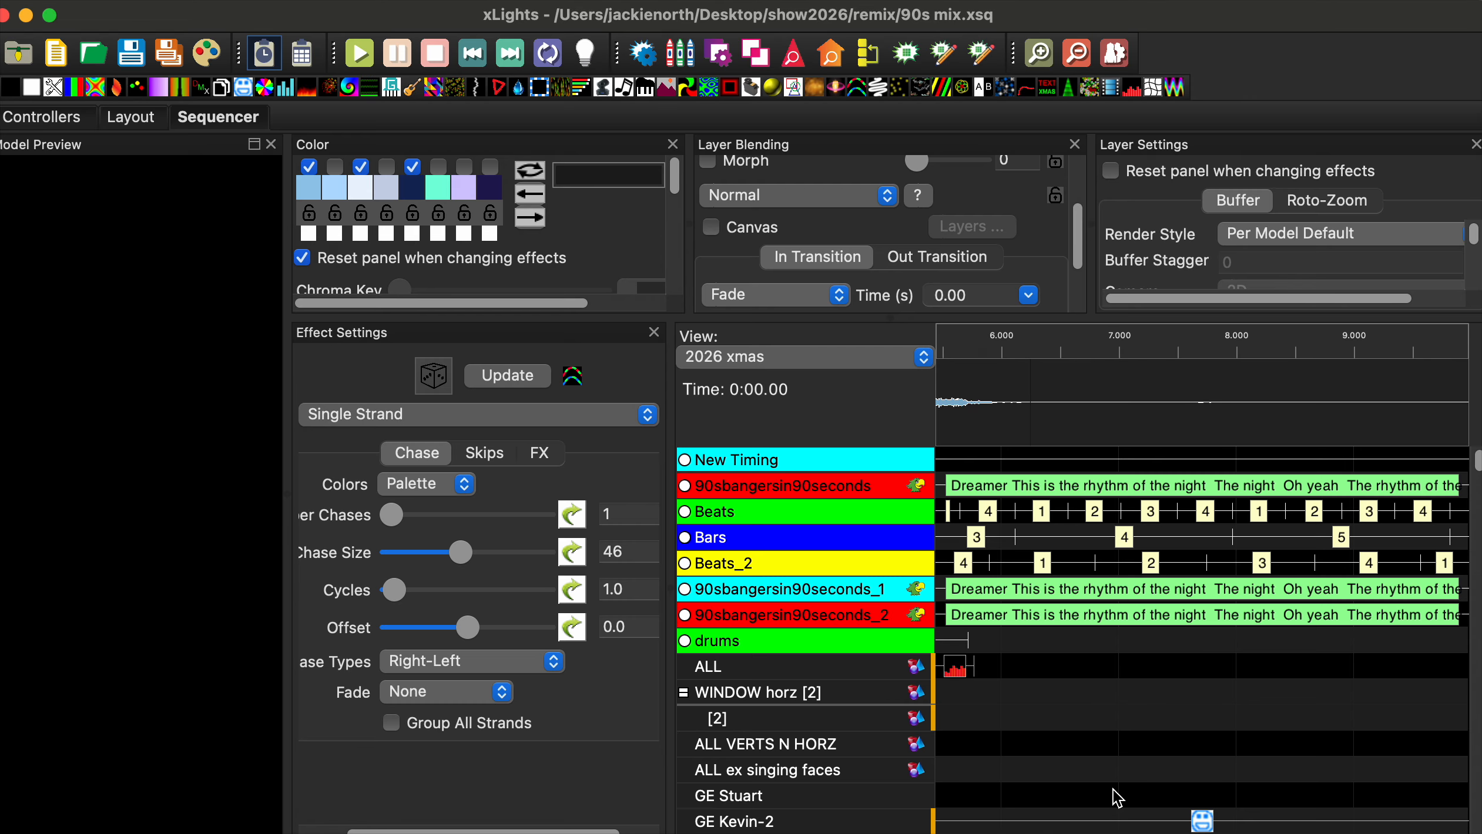
{"action": "scroll", "coordinate": [1215, 420], "scroll_direction": "right", "scroll_amount": 5}
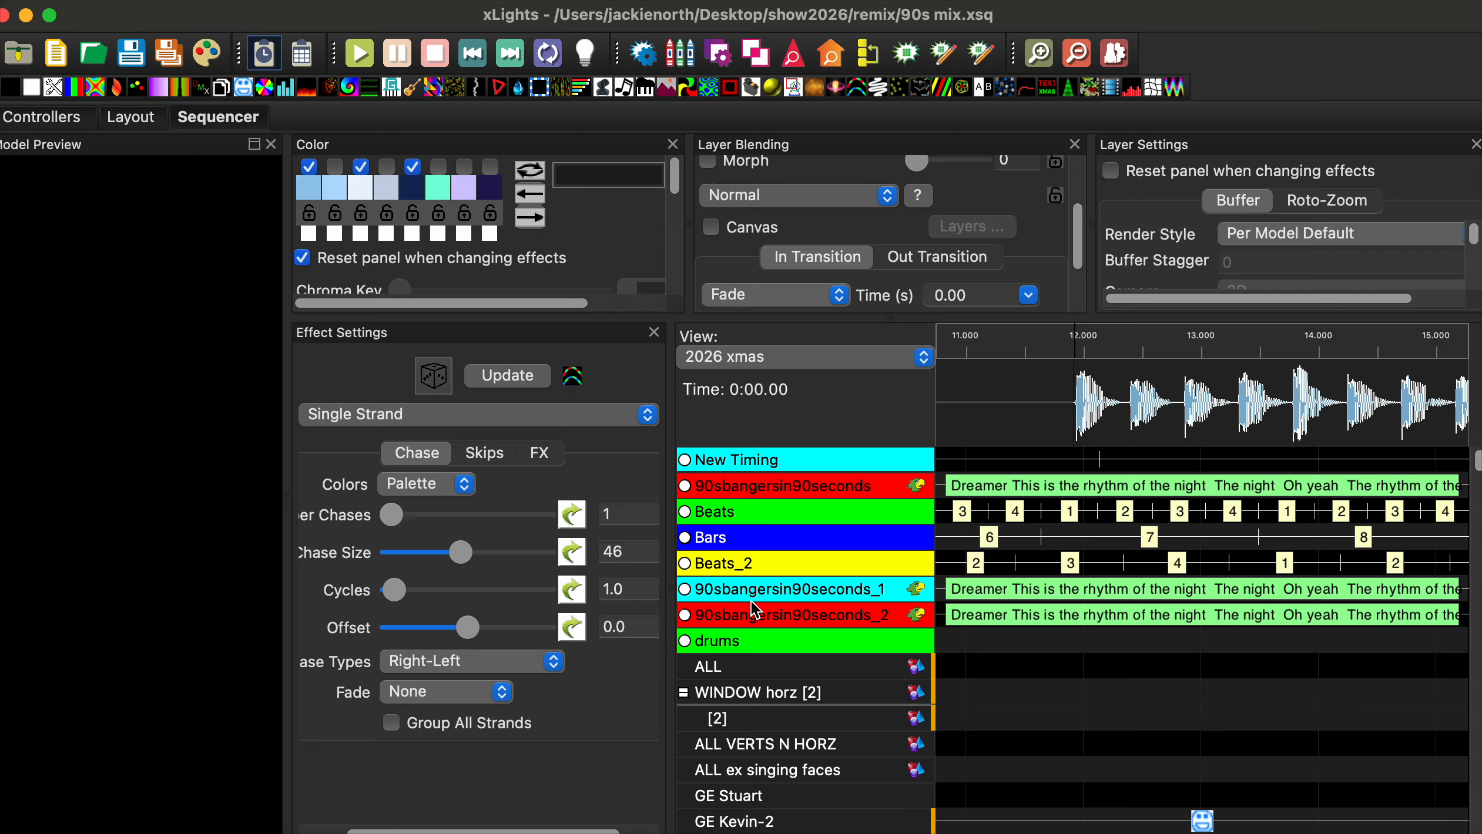
{"action": "left_click", "coordinate": [685, 643]}
{"action": "key", "text": "t"}
{"action": "key", "text": "t"}
{"action": "left_click", "coordinate": [1187, 421]}
{"action": "key", "text": "t"}
{"action": "left_click", "coordinate": [1240, 429]}
{"action": "key", "text": "t"}
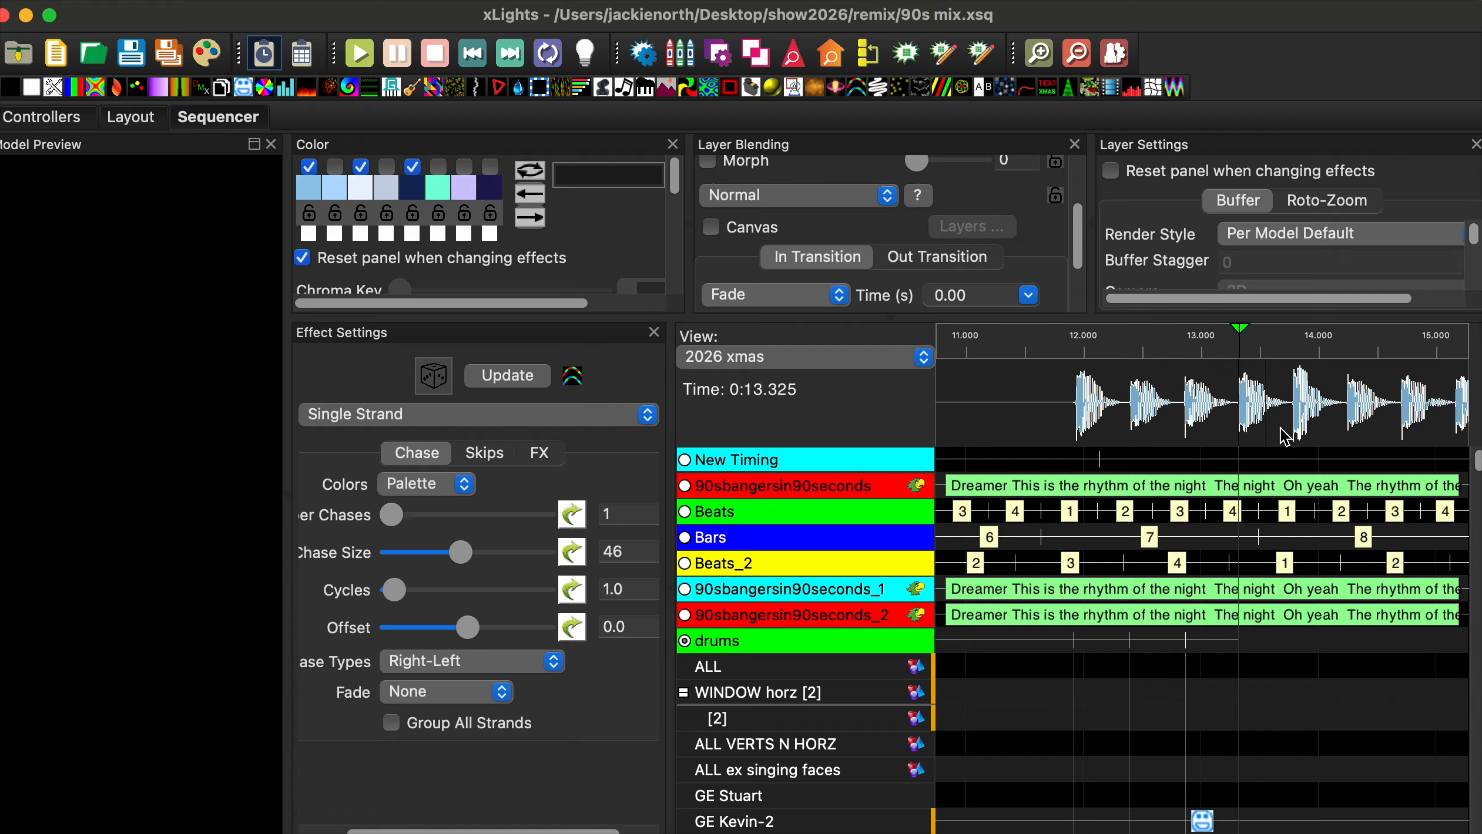
- Add drums timing marks at the next three waveform hits, from 13.775 s to 14.700 s
{"action": "left_click", "coordinate": [1293, 435]}
{"action": "key", "text": "t"}
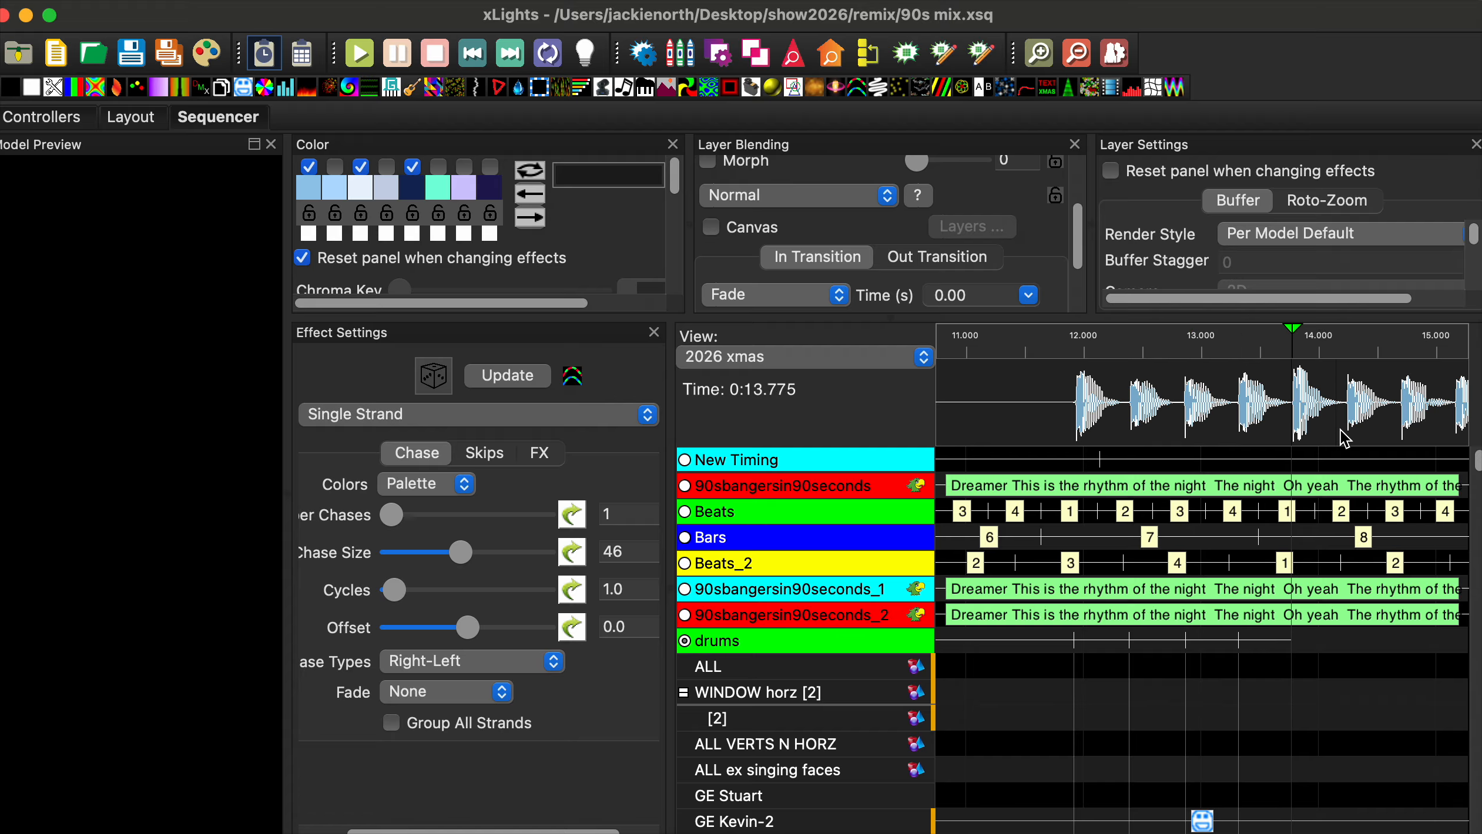
{"action": "left_click", "coordinate": [1345, 438]}
{"action": "key", "text": "t"}
{"action": "left_click", "coordinate": [1402, 436]}
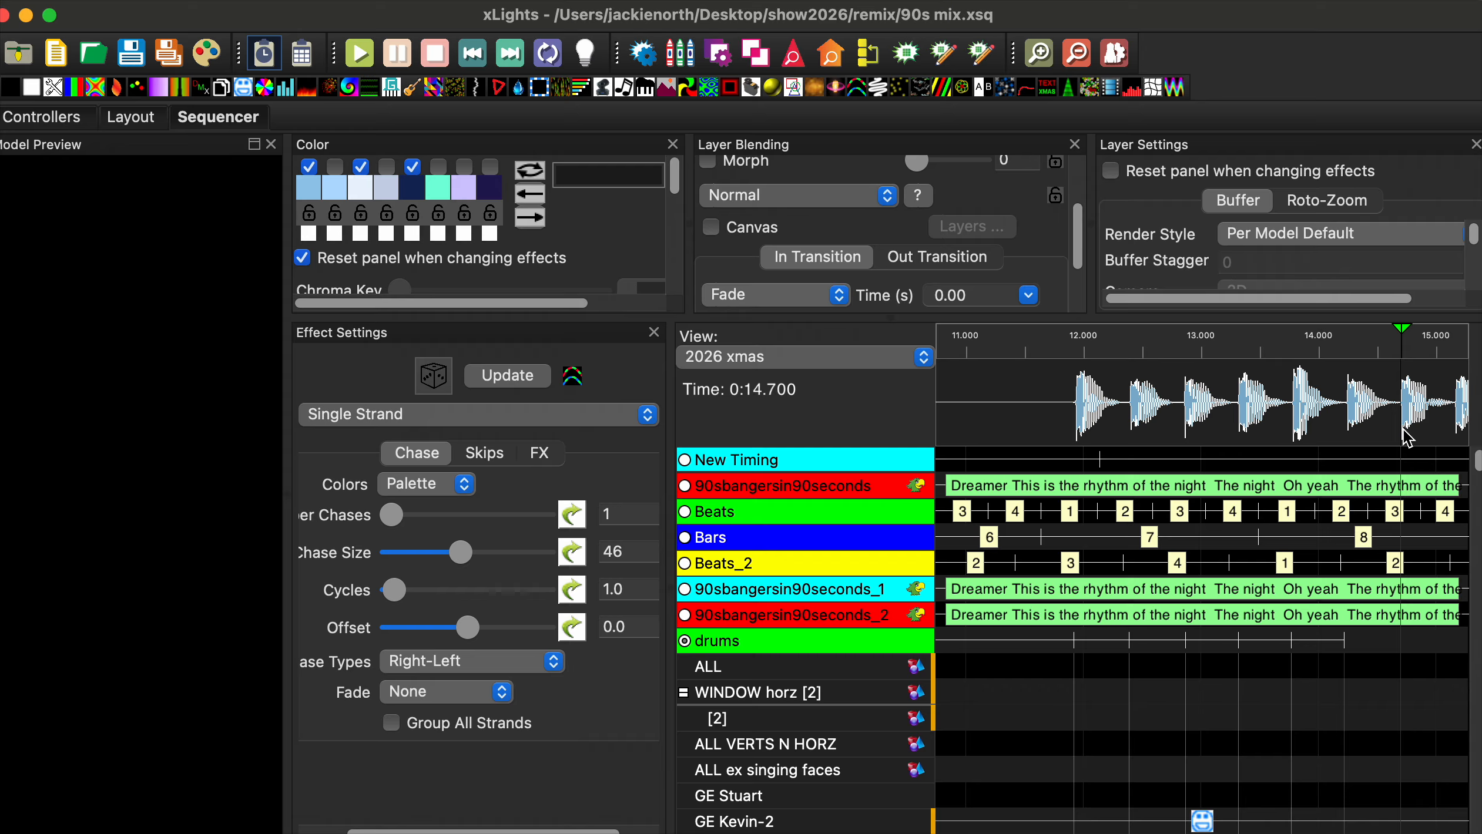
{"action": "key", "text": "t"}
- Add drums timing marks at the following five waveform hits, from about 15.2 s to 16.550 s
{"action": "left_click_drag", "start_coordinate": [1017, 833], "coordinate": [1031, 833]}
{"action": "left_click", "coordinate": [1154, 424]}
{"action": "key", "text": "t"}
{"action": "left_click", "coordinate": [1178, 428]}
{"action": "key", "text": "t"}
{"action": "left_click", "coordinate": [1207, 428]}
{"action": "key", "text": "t"}
{"action": "left_click", "coordinate": [1263, 426]}
{"action": "key", "text": "t"}
{"action": "left_click", "coordinate": [1316, 428]}
{"action": "key", "text": "t"}
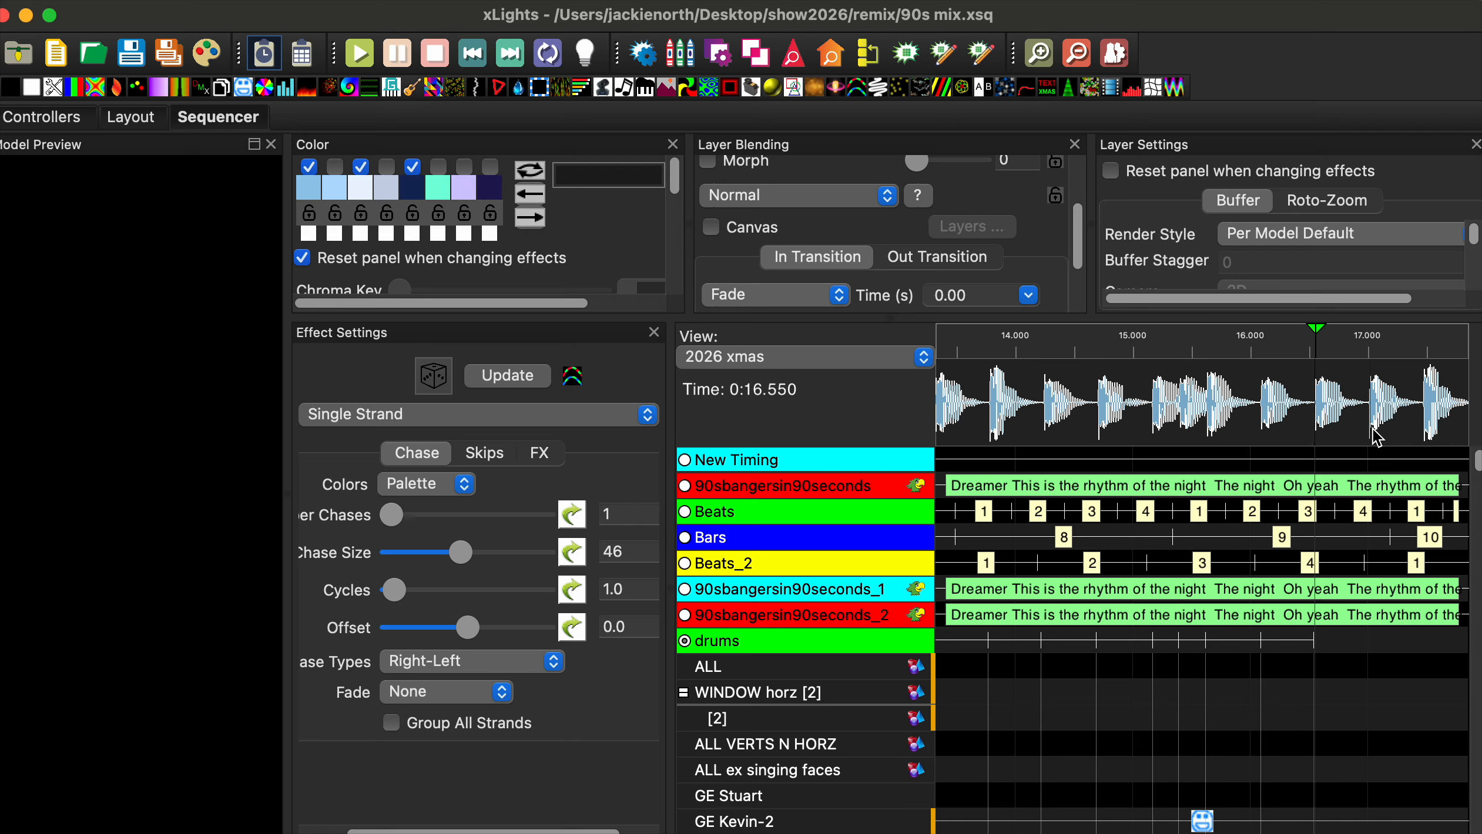
- Add drums timing marks at the hits at about 17 s and 17.475 s
{"action": "left_click", "coordinate": [1370, 437]}
{"action": "key", "text": "t"}
{"action": "left_click", "coordinate": [1423, 437]}
{"action": "key", "text": "t"}
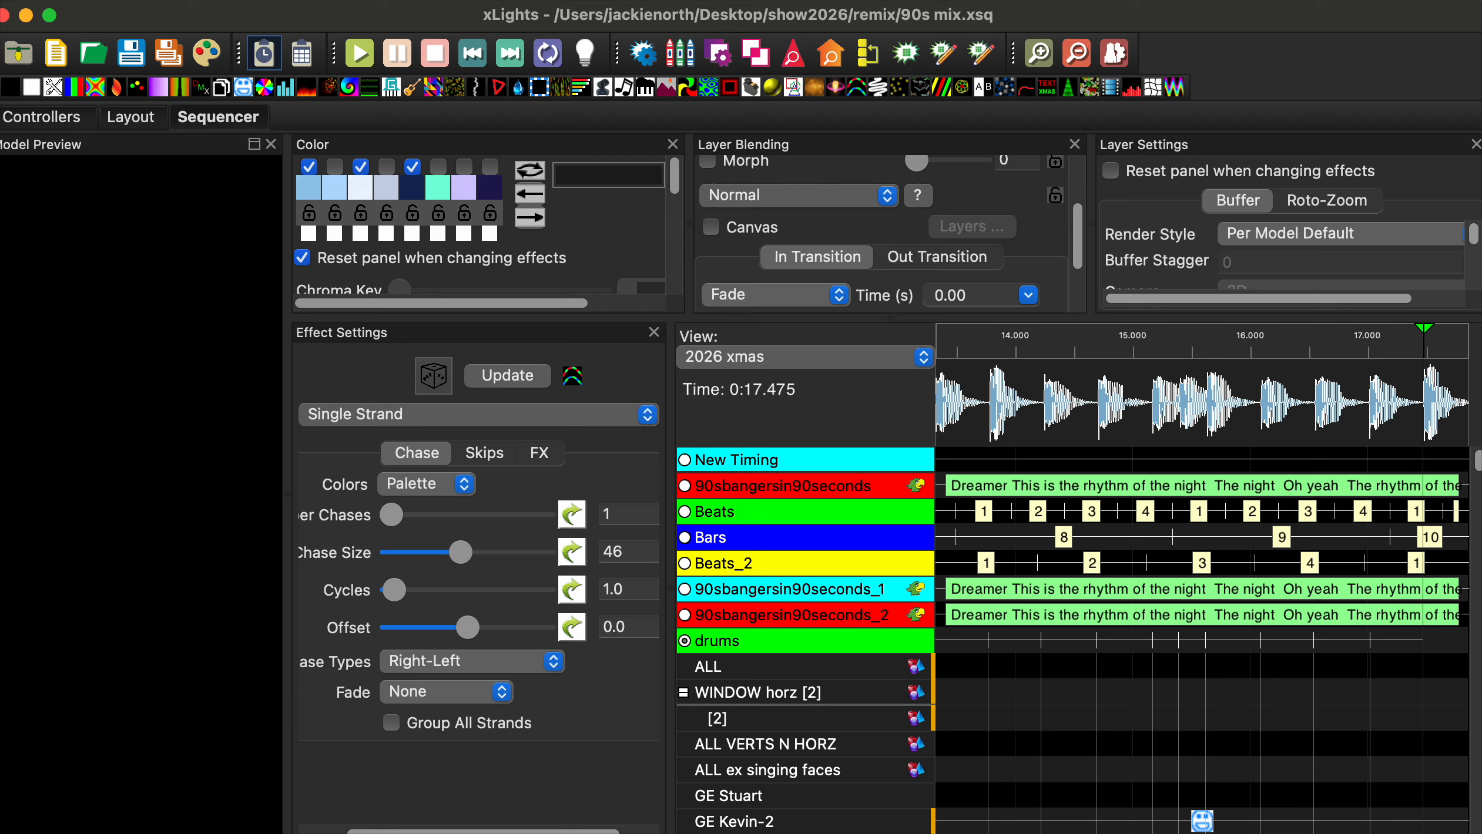
- Set the audio playback speed to 1/2
{"action": "left_click", "coordinate": [382, 0]}
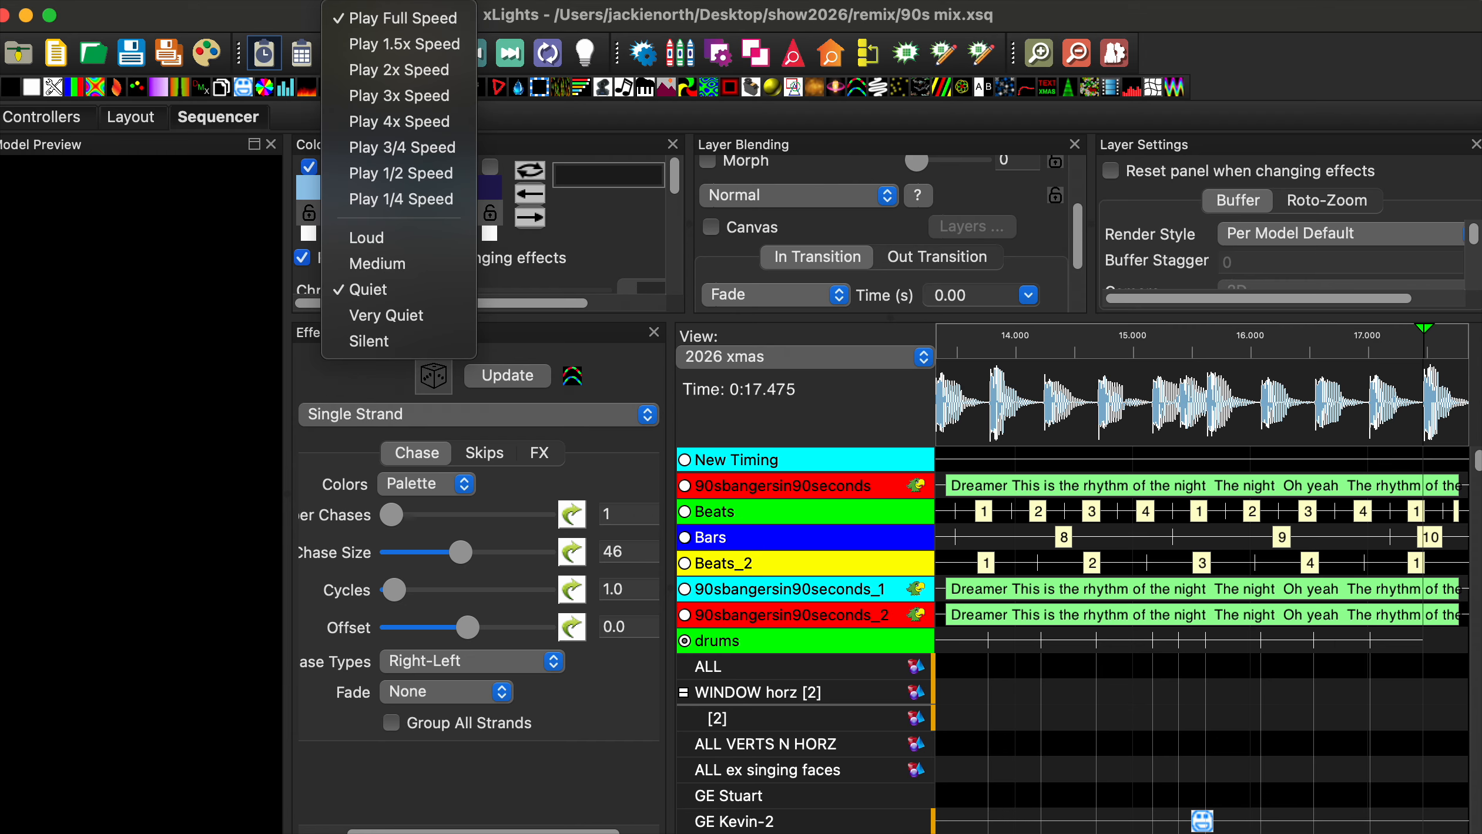
{"action": "left_click", "coordinate": [417, 179]}
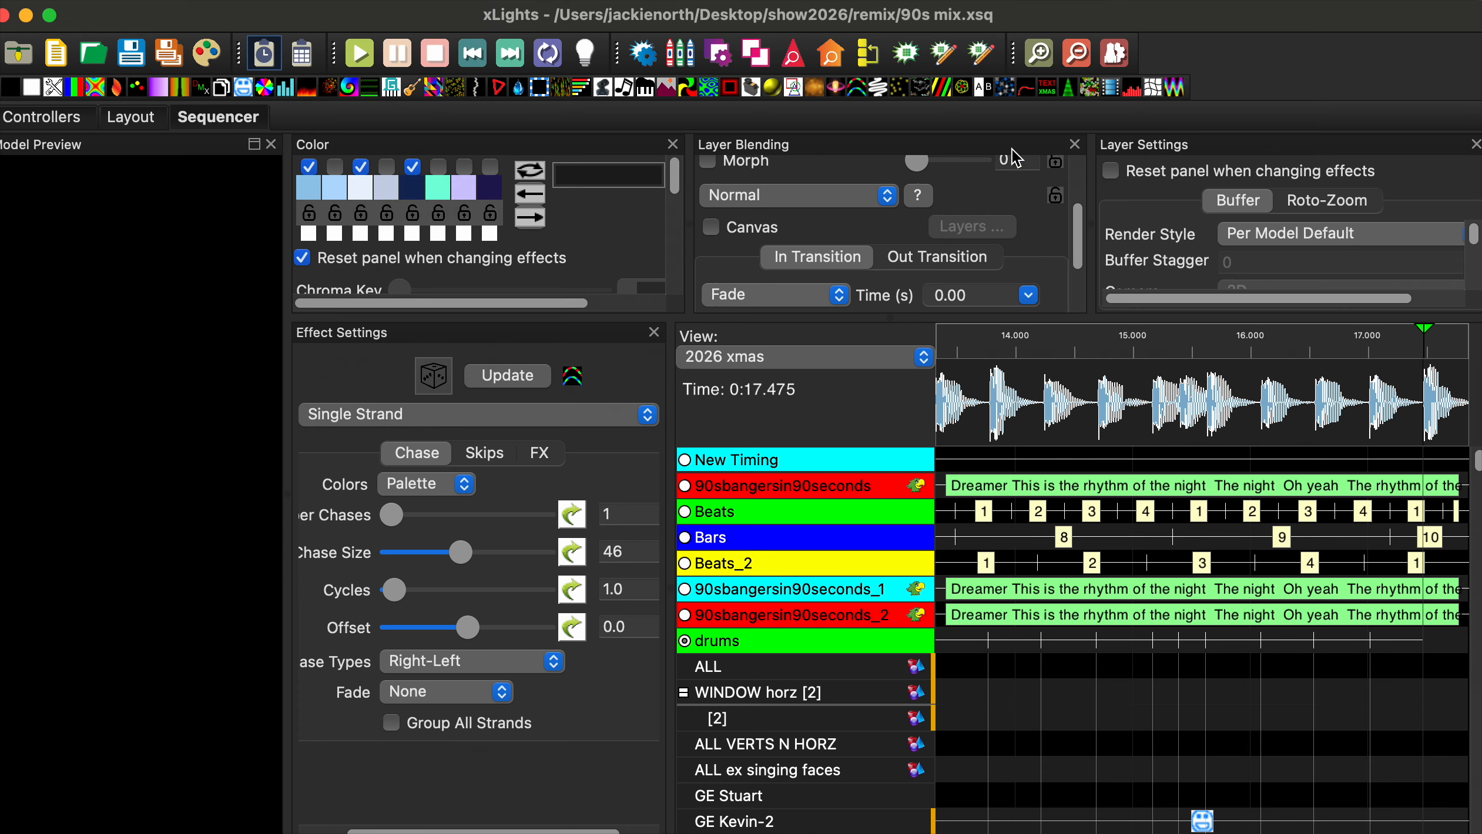
- Place a VU Meter effect on the ALL group spanning the new drum marks, from about 12 s to 17.475 s
{"action": "left_click", "coordinate": [1077, 53]}
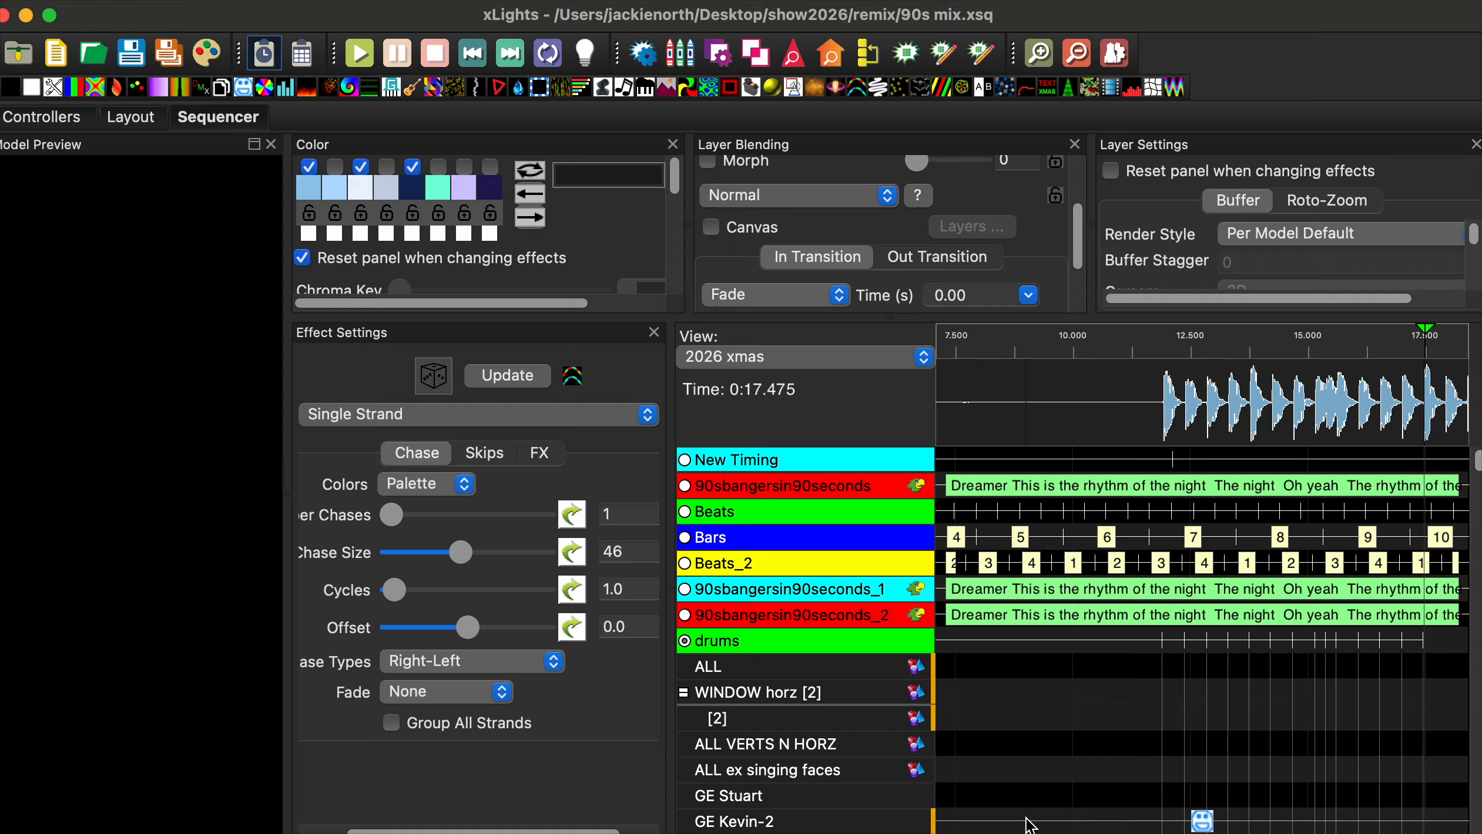
{"action": "left_click_drag", "start_coordinate": [1023, 833], "coordinate": [1039, 833]}
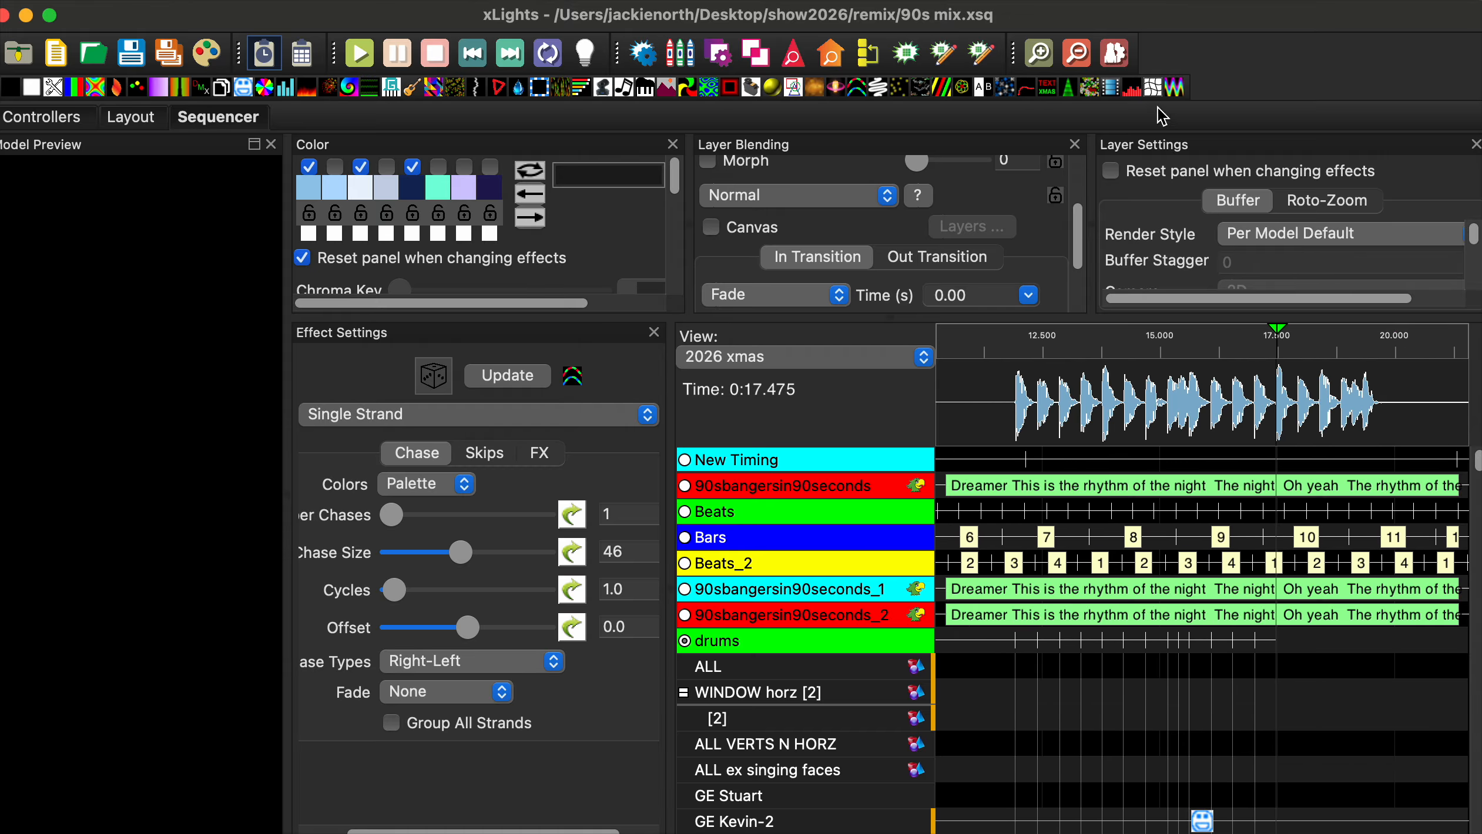
{"action": "left_click_drag", "start_coordinate": [1132, 89], "coordinate": [1277, 678]}
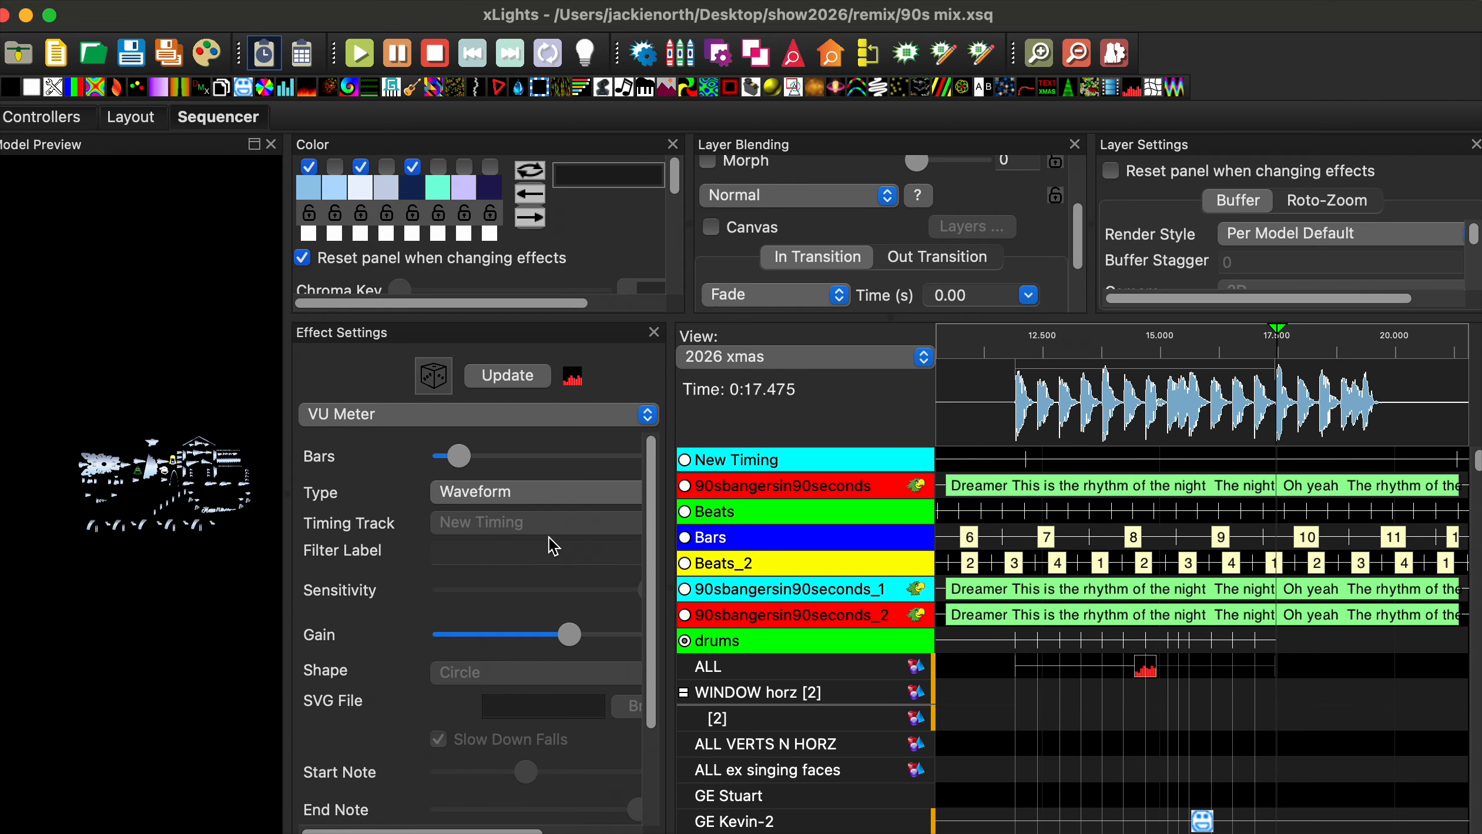
- Set the render style of the VU Meter effect on the ALL group to Default
{"action": "left_click", "coordinate": [1342, 234]}
{"action": "scroll", "coordinate": [1348, 244], "scroll_direction": "up", "scroll_amount": 3}
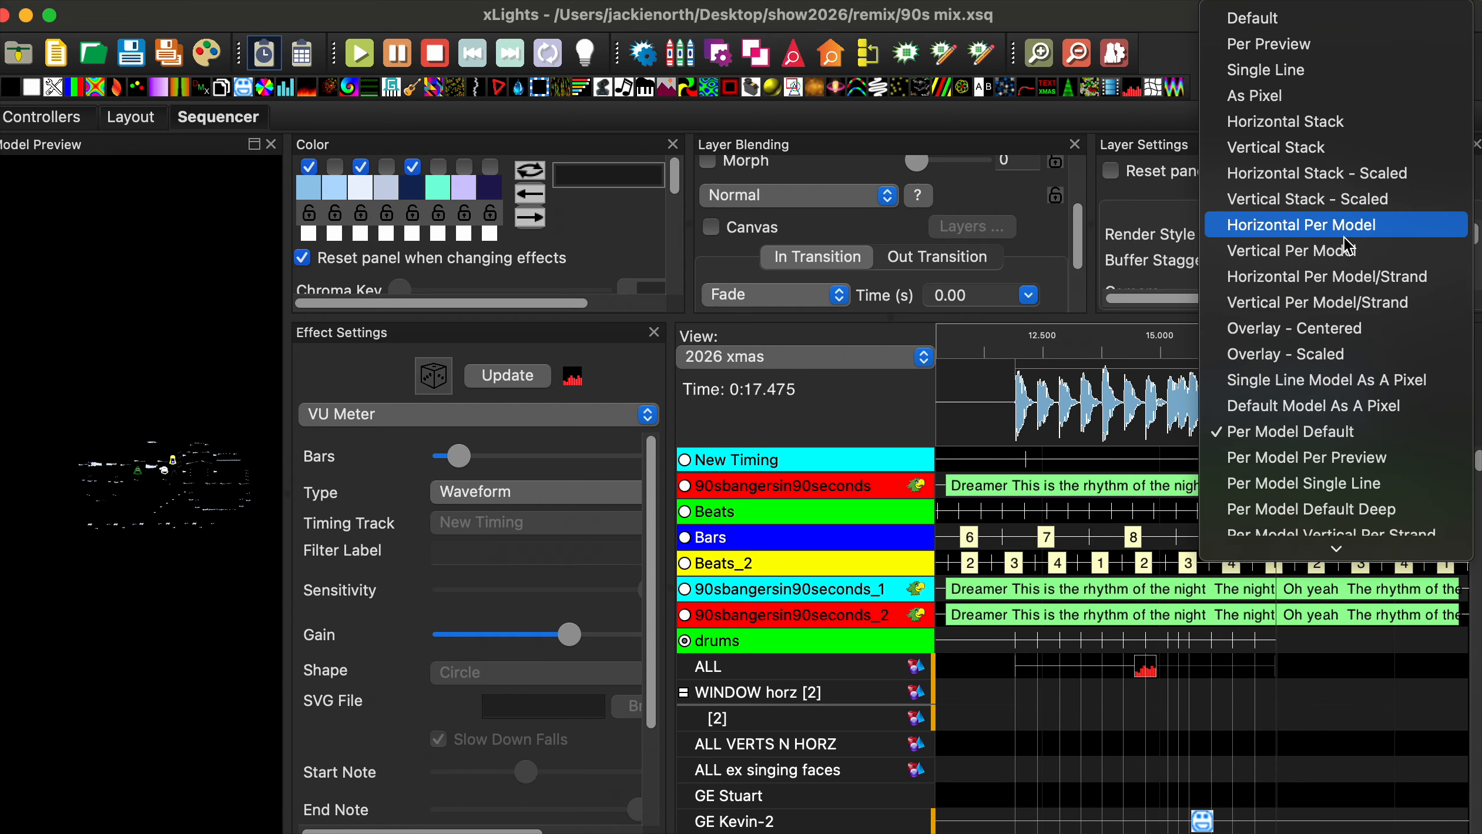
{"action": "left_click", "coordinate": [1329, 24]}
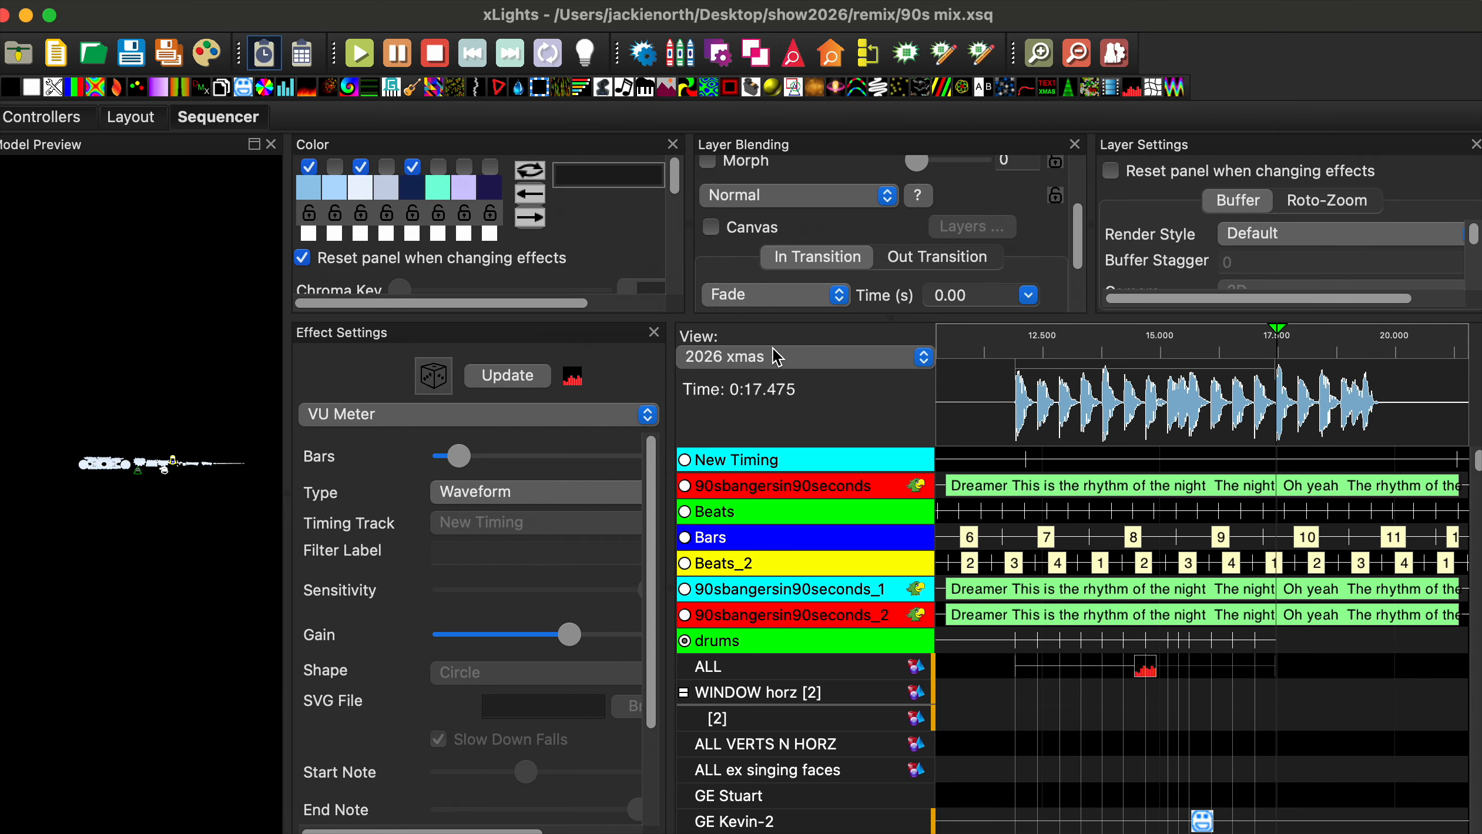
- Set the VU Meter effect's type to Timing Event Bar, driven by the drums timing track
{"action": "left_click", "coordinate": [536, 497]}
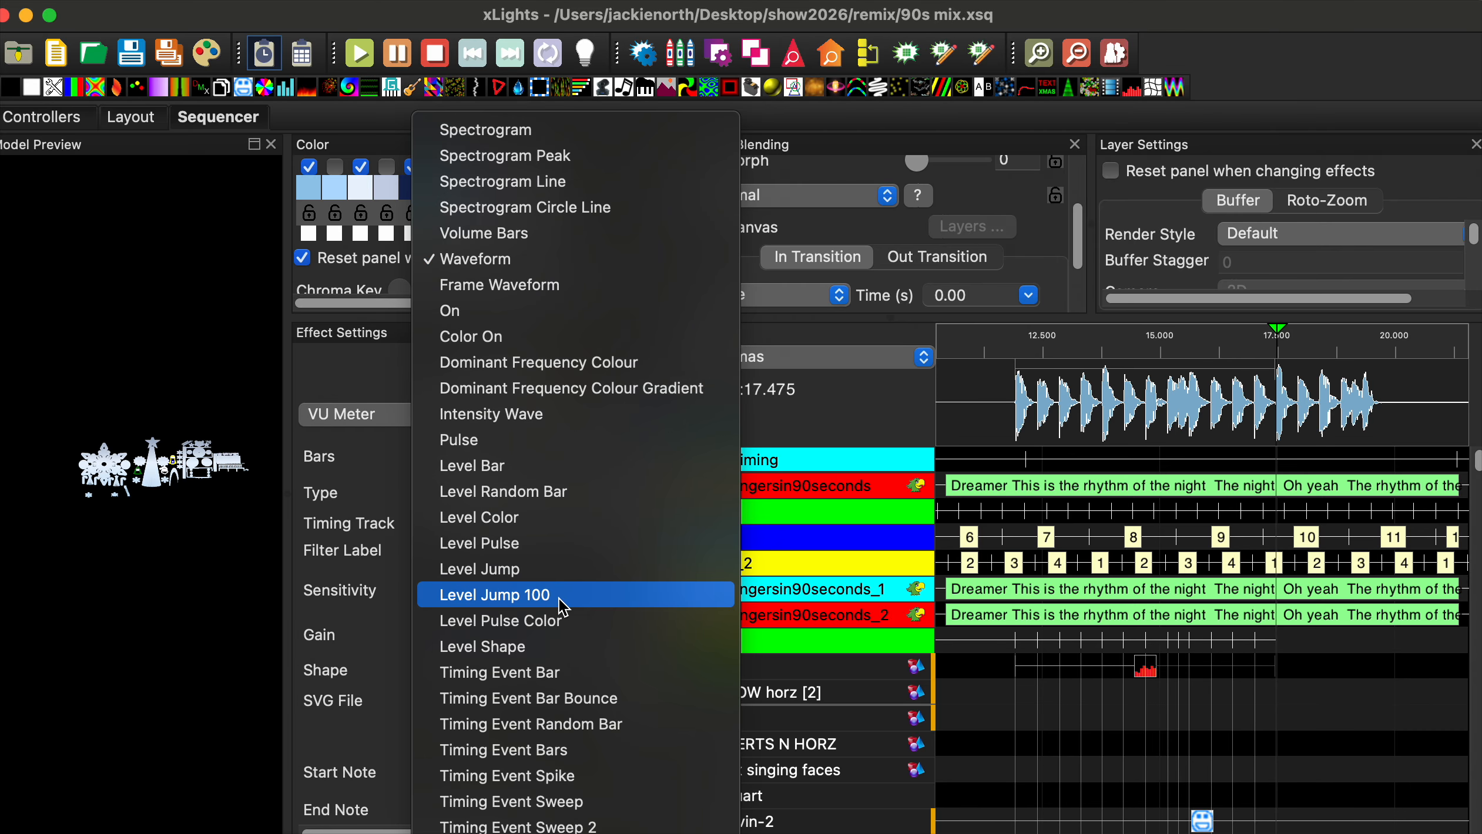
{"action": "left_click", "coordinate": [562, 674]}
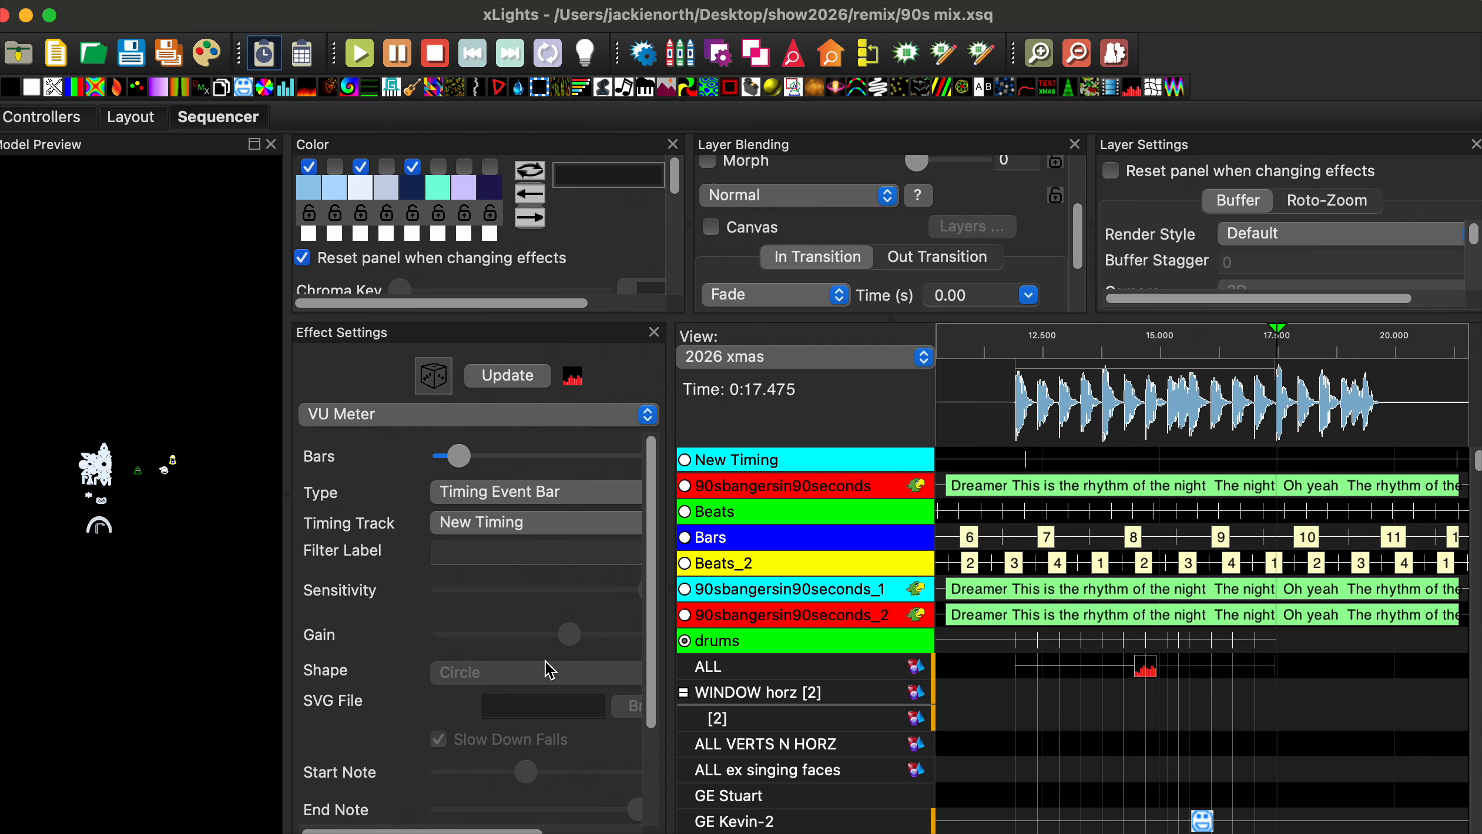
{"action": "left_click", "coordinate": [585, 527]}
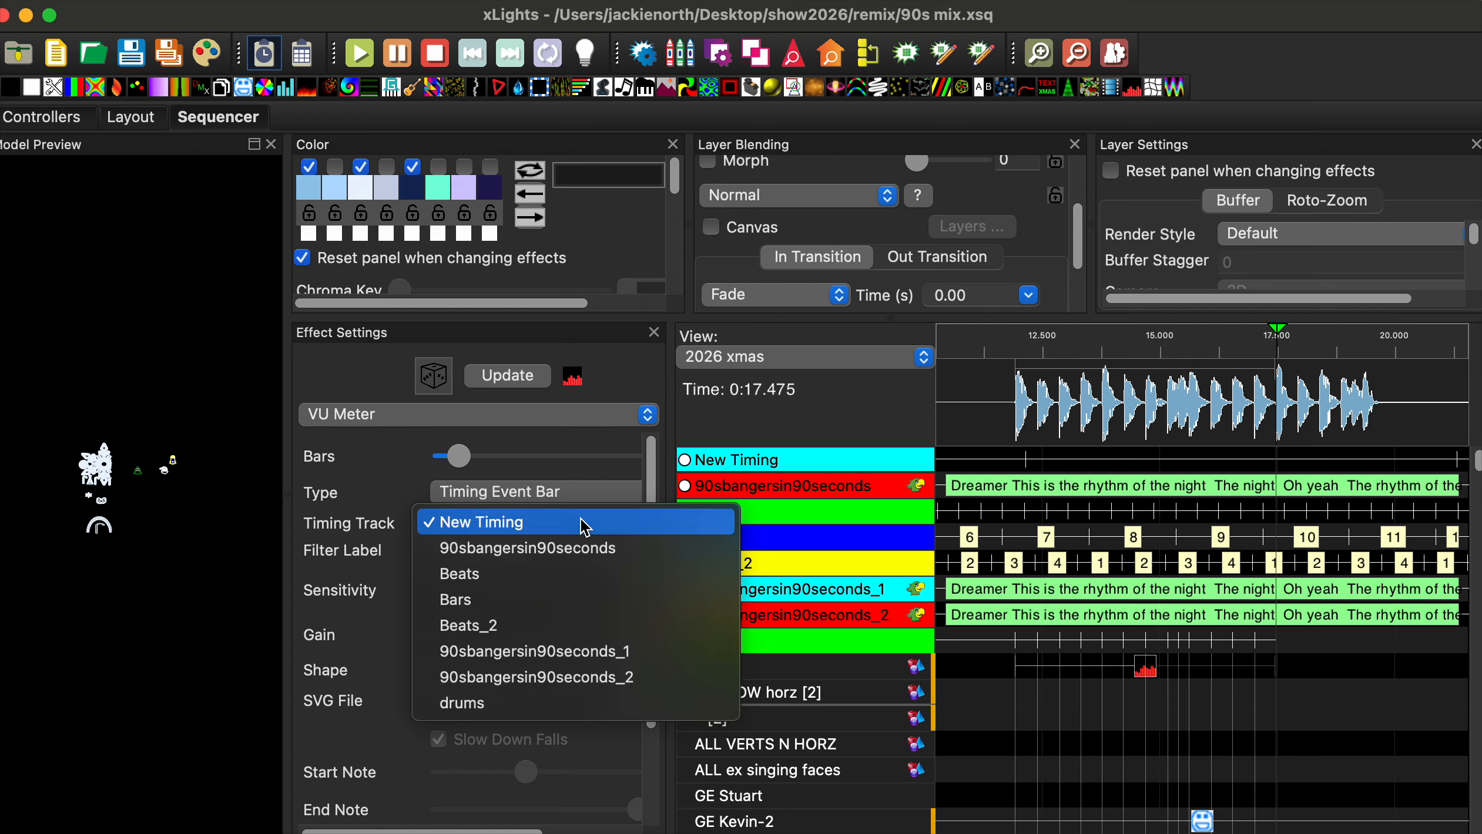
{"action": "left_click", "coordinate": [506, 716]}
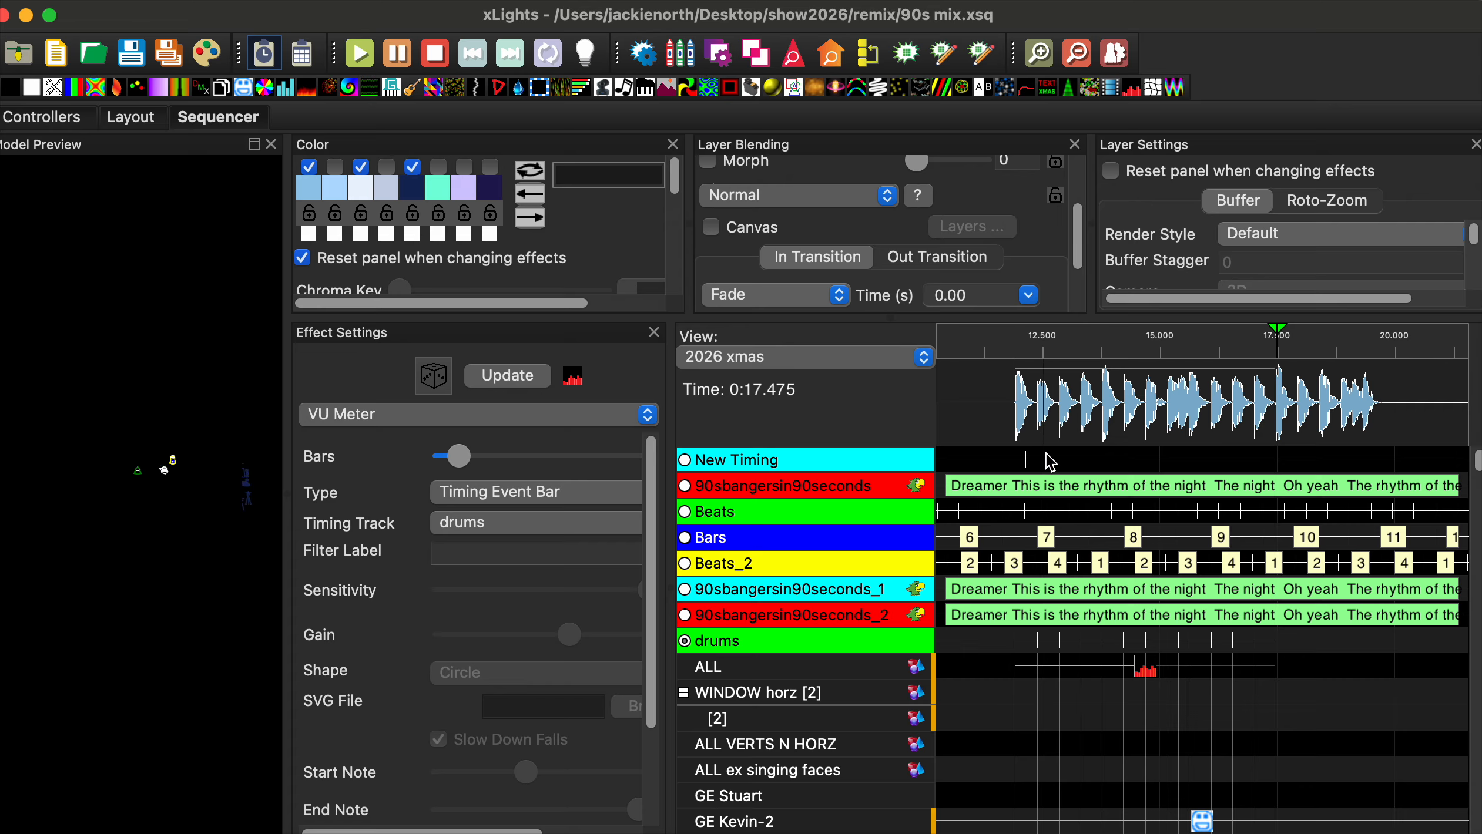
- Play the sequence from 11.950 s through the drum marks to preview the VU Meter effect, and pause it
{"action": "left_click", "coordinate": [1018, 426]}
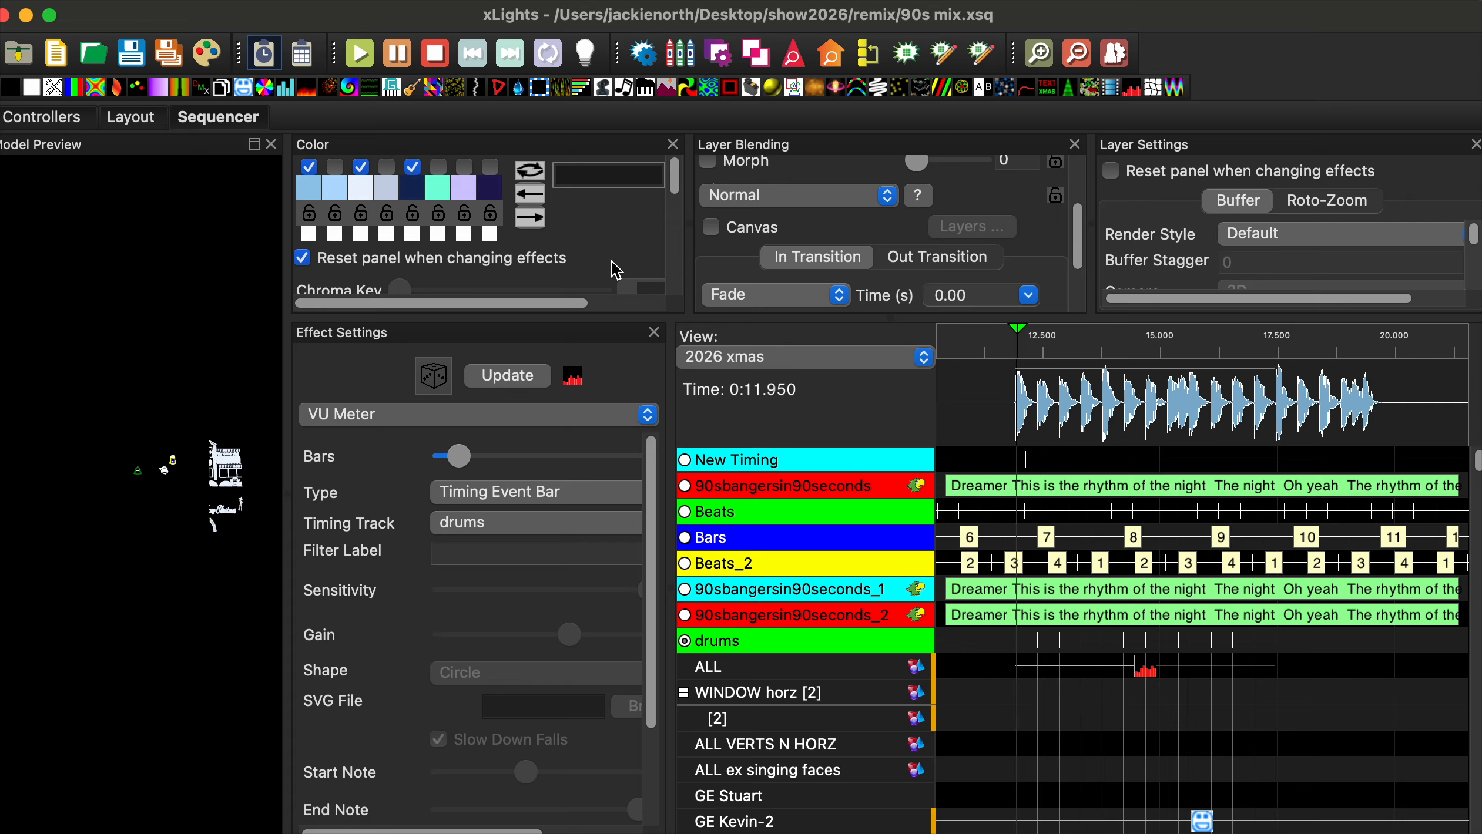
{"action": "left_click", "coordinate": [360, 54]}
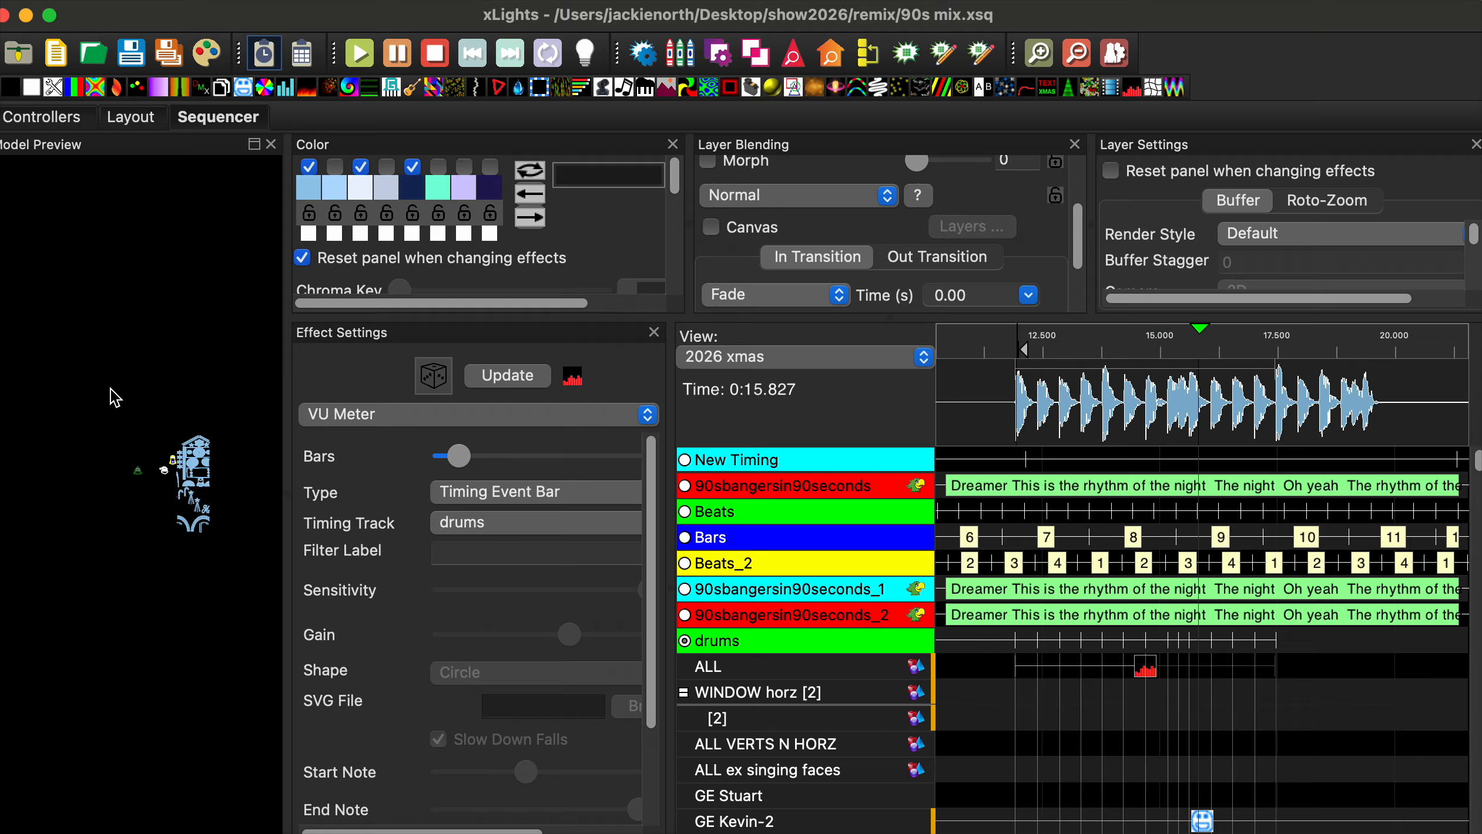
{"action": "left_click", "coordinate": [404, 54]}
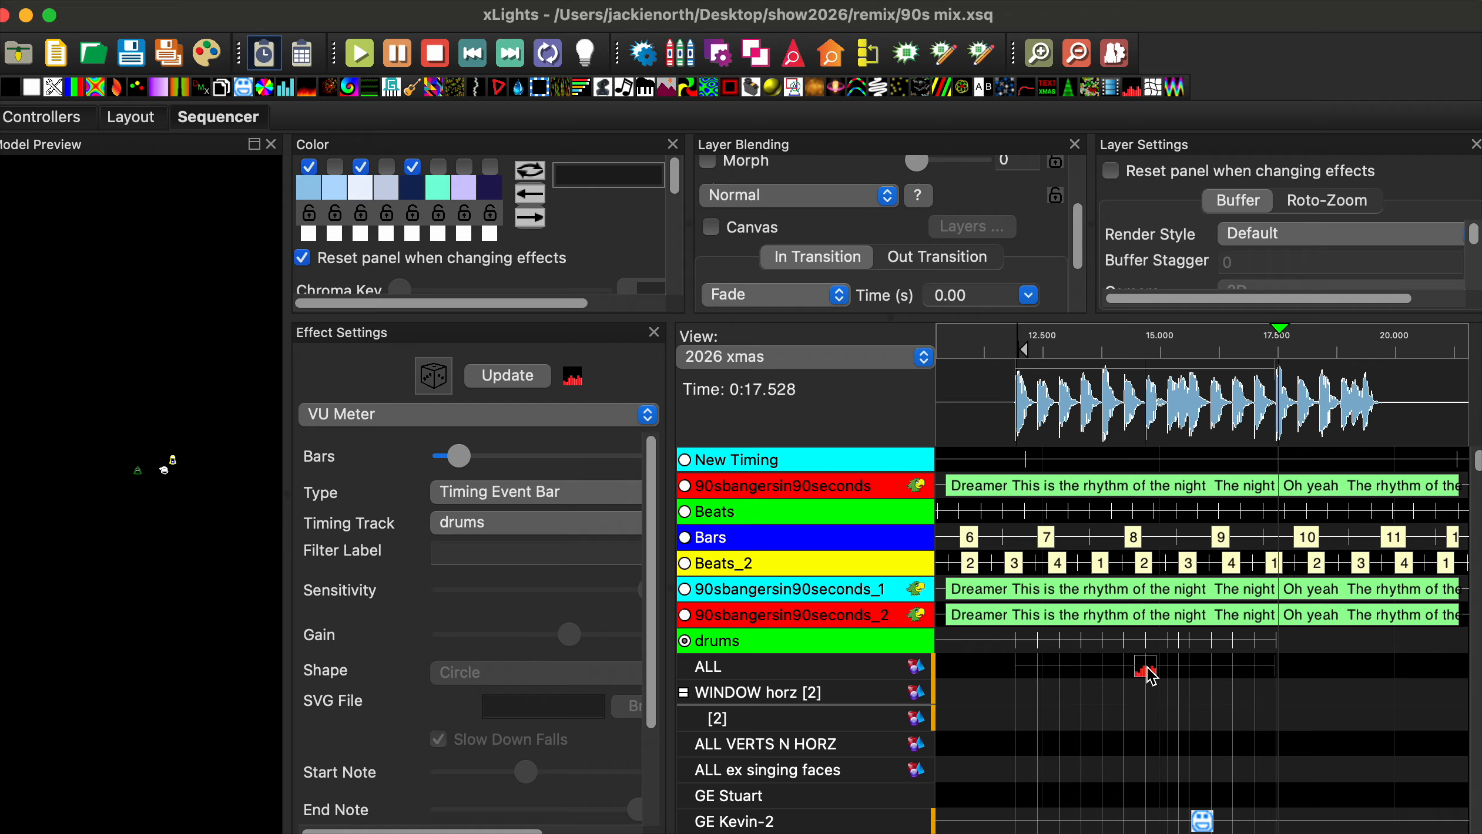
- Delete the VU Meter effect from the ALL group
{"action": "key", "text": "Delete"}
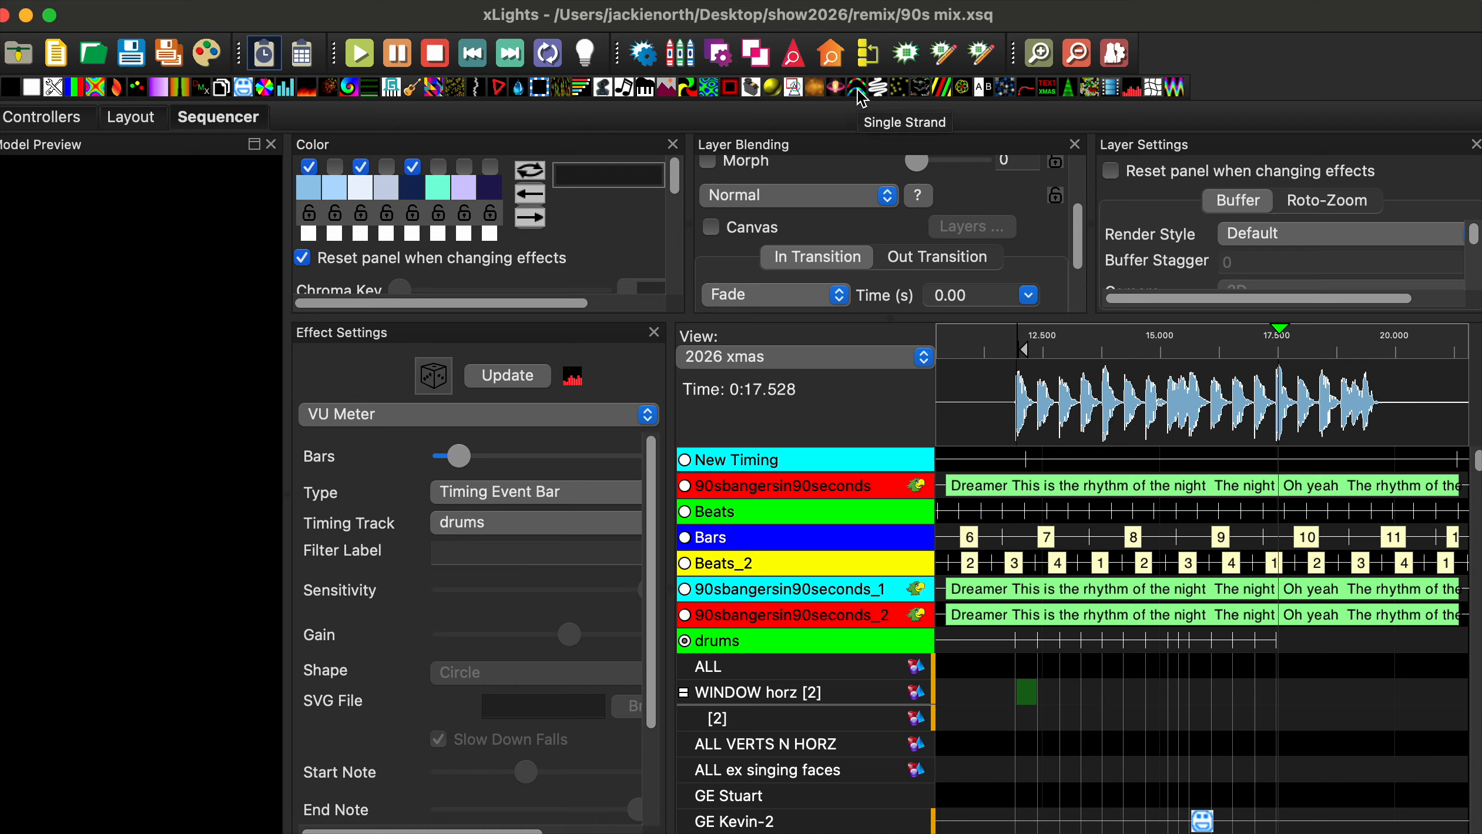
- Place a Single Strand effect on WINDOW horz in the drum interval starting at 11.950 s and set its chase size to 38
{"action": "left_click_drag", "start_coordinate": [861, 99], "coordinate": [1018, 684]}
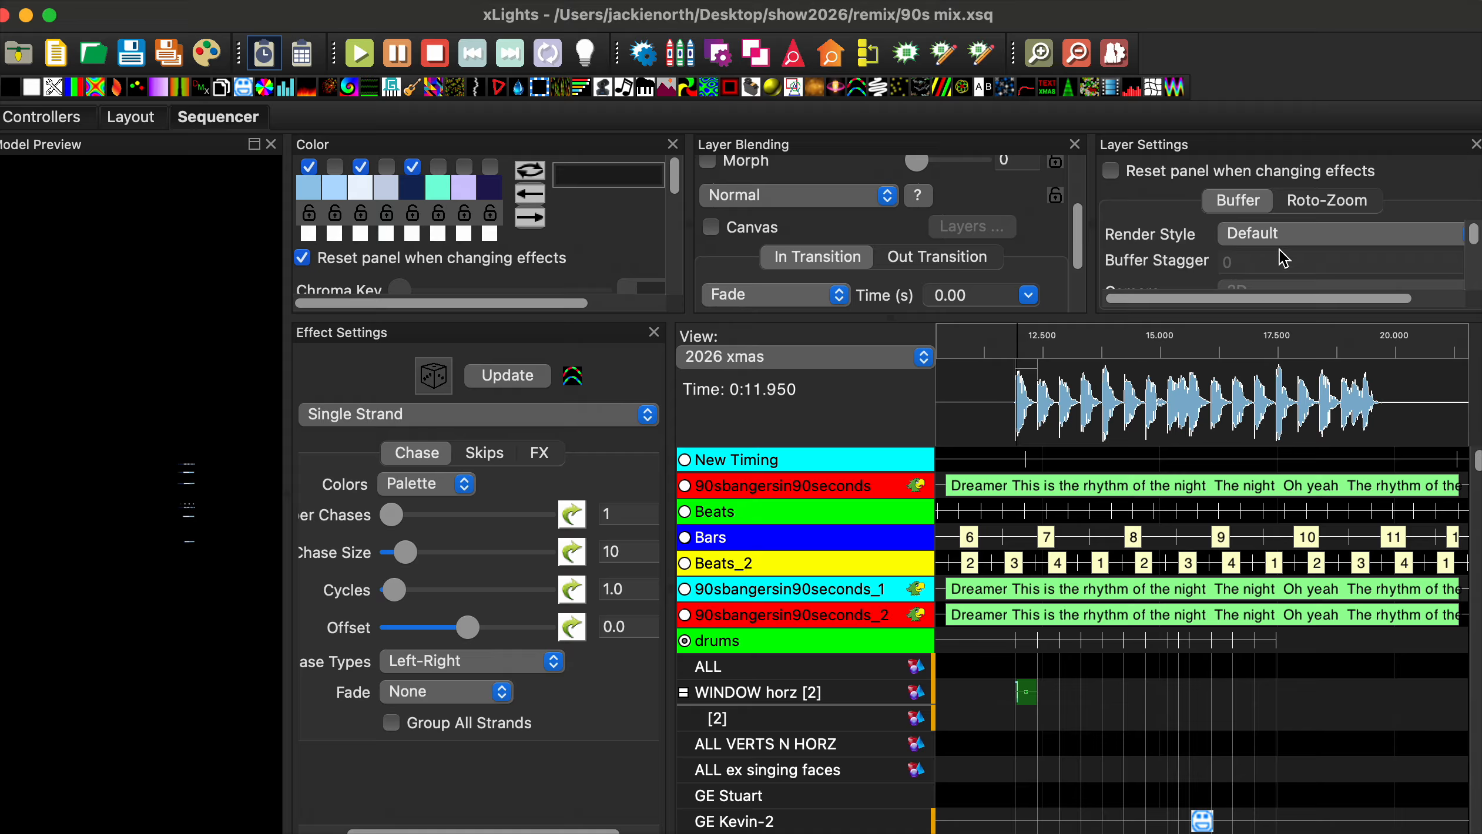
{"action": "left_click_drag", "start_coordinate": [405, 553], "coordinate": [447, 555]}
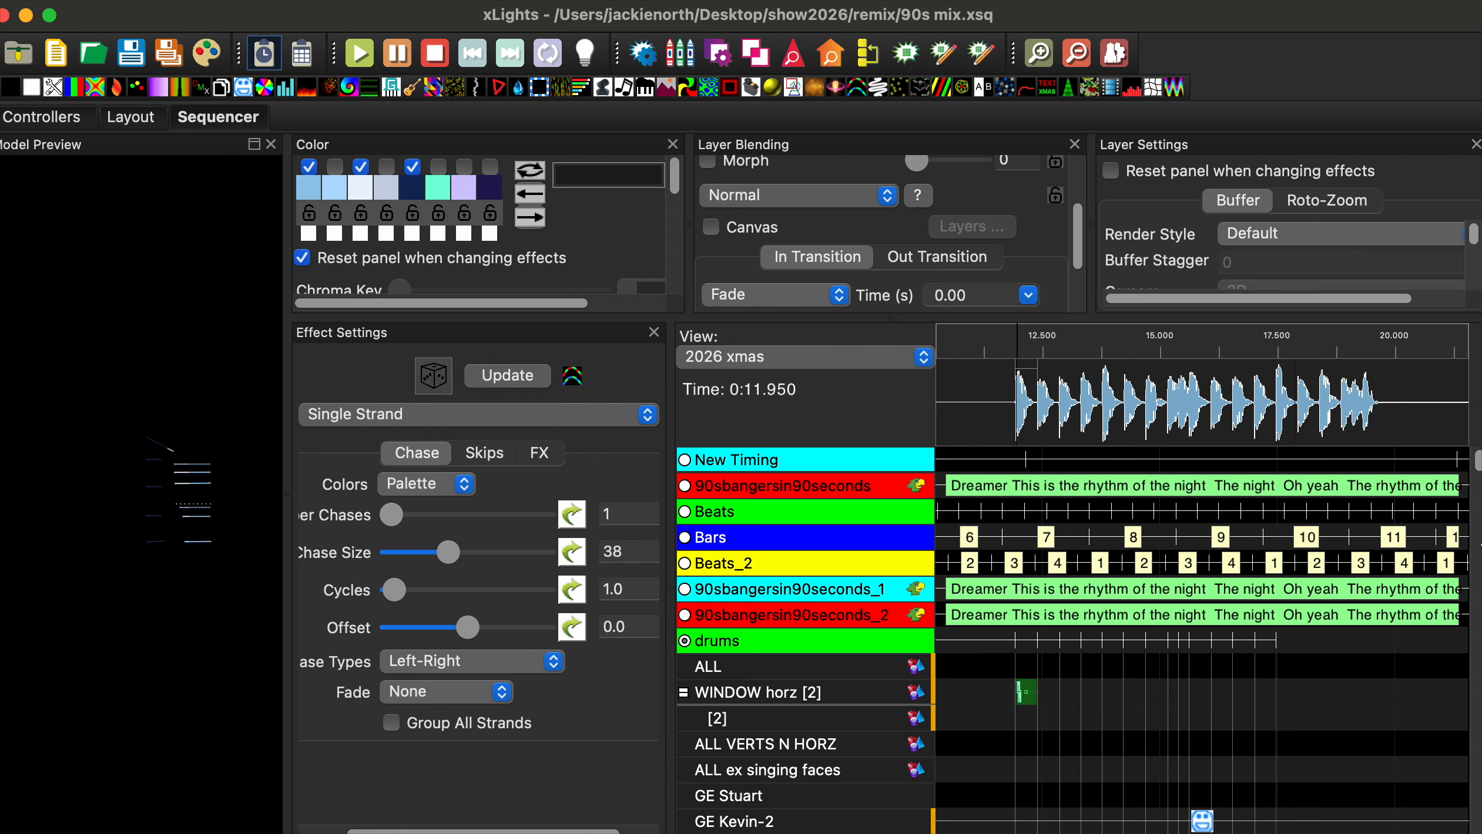
- Add Single Strand effects to WINDOW horz's first layer in the drum intervals starting at about 12.9, 13.8, 14.7 and 15.4 s
{"action": "left_click", "coordinate": [1040, 427]}
{"action": "scroll", "coordinate": [1039, 423], "scroll_direction": "up", "scroll_amount": 2}
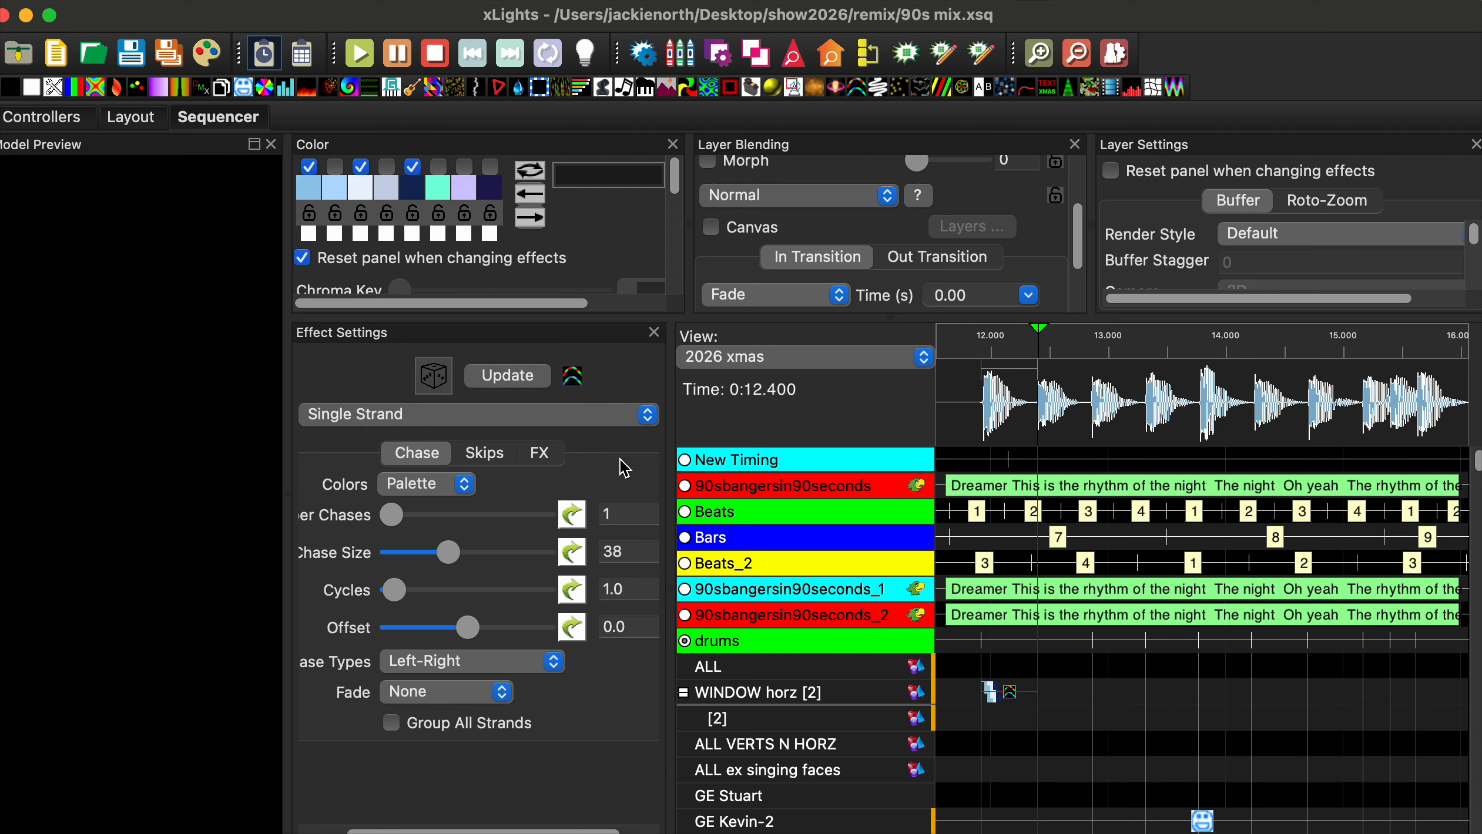
{"action": "left_click_drag", "start_coordinate": [585, 383], "coordinate": [1122, 714]}
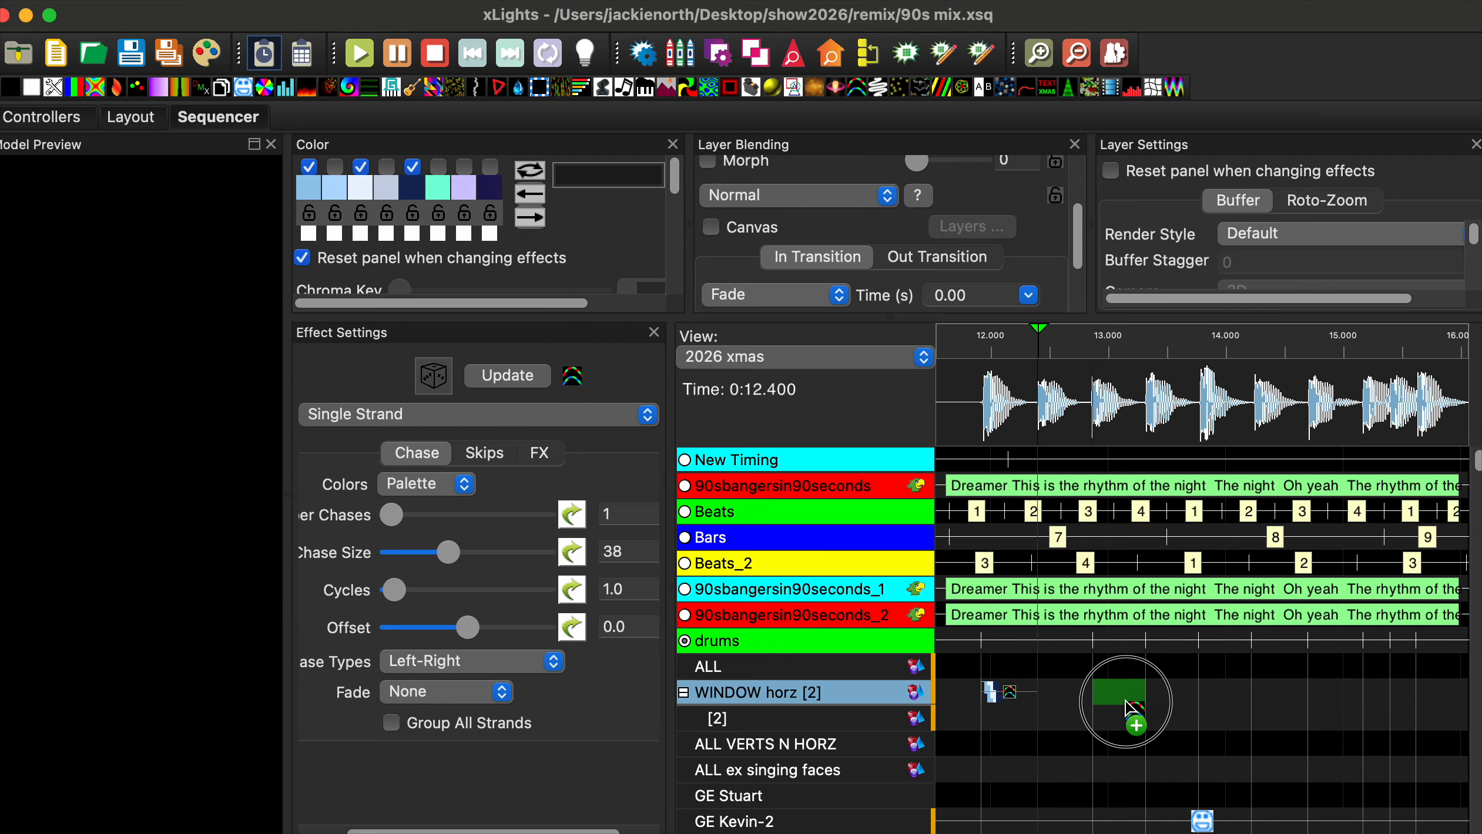
{"action": "left_click_drag", "start_coordinate": [1113, 632], "coordinate": [1224, 694]}
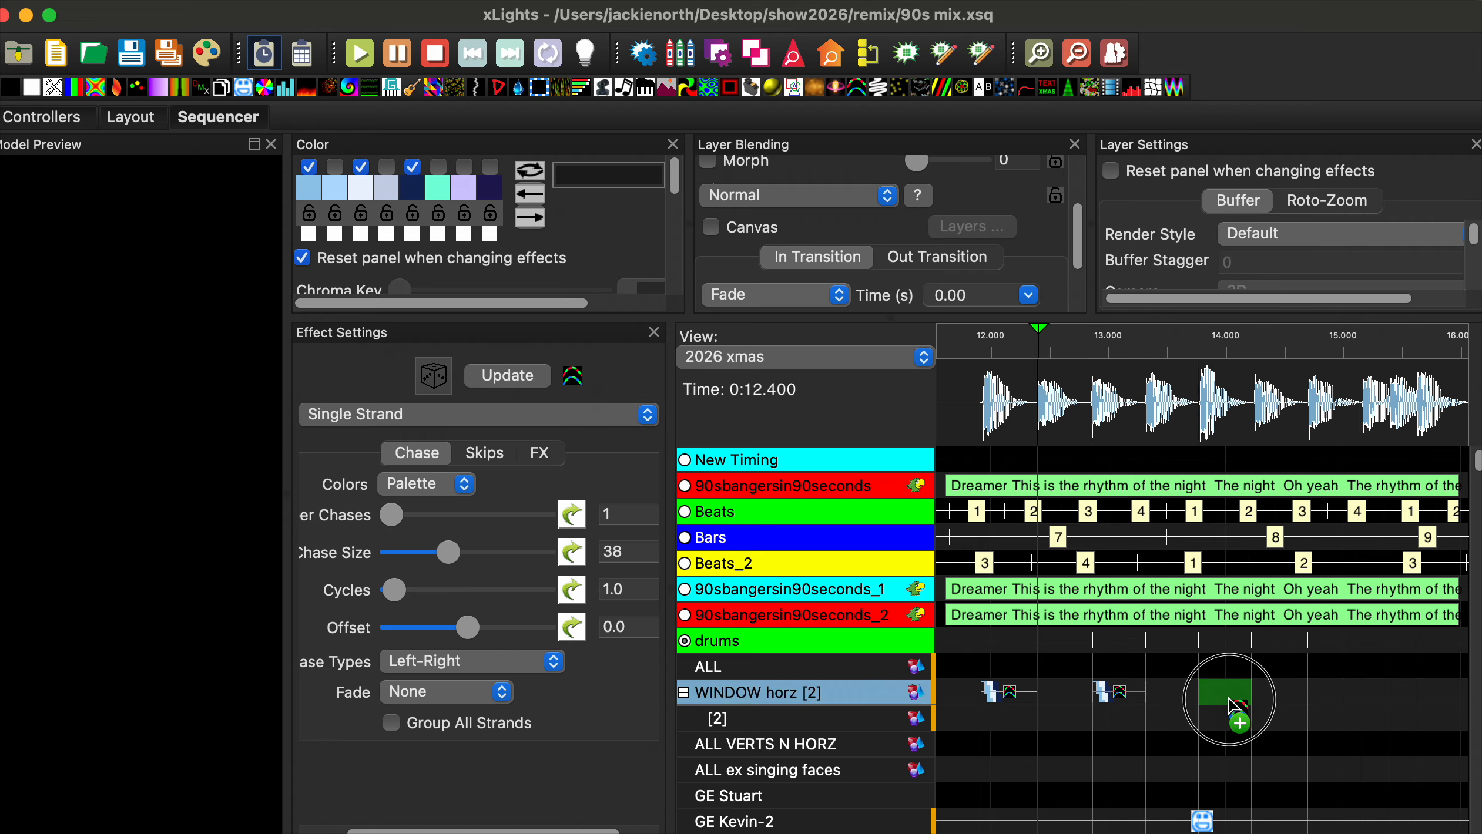
{"action": "left_click_drag", "start_coordinate": [573, 376], "coordinate": [1333, 694]}
{"action": "left_click_drag", "start_coordinate": [575, 375], "coordinate": [1399, 698]}
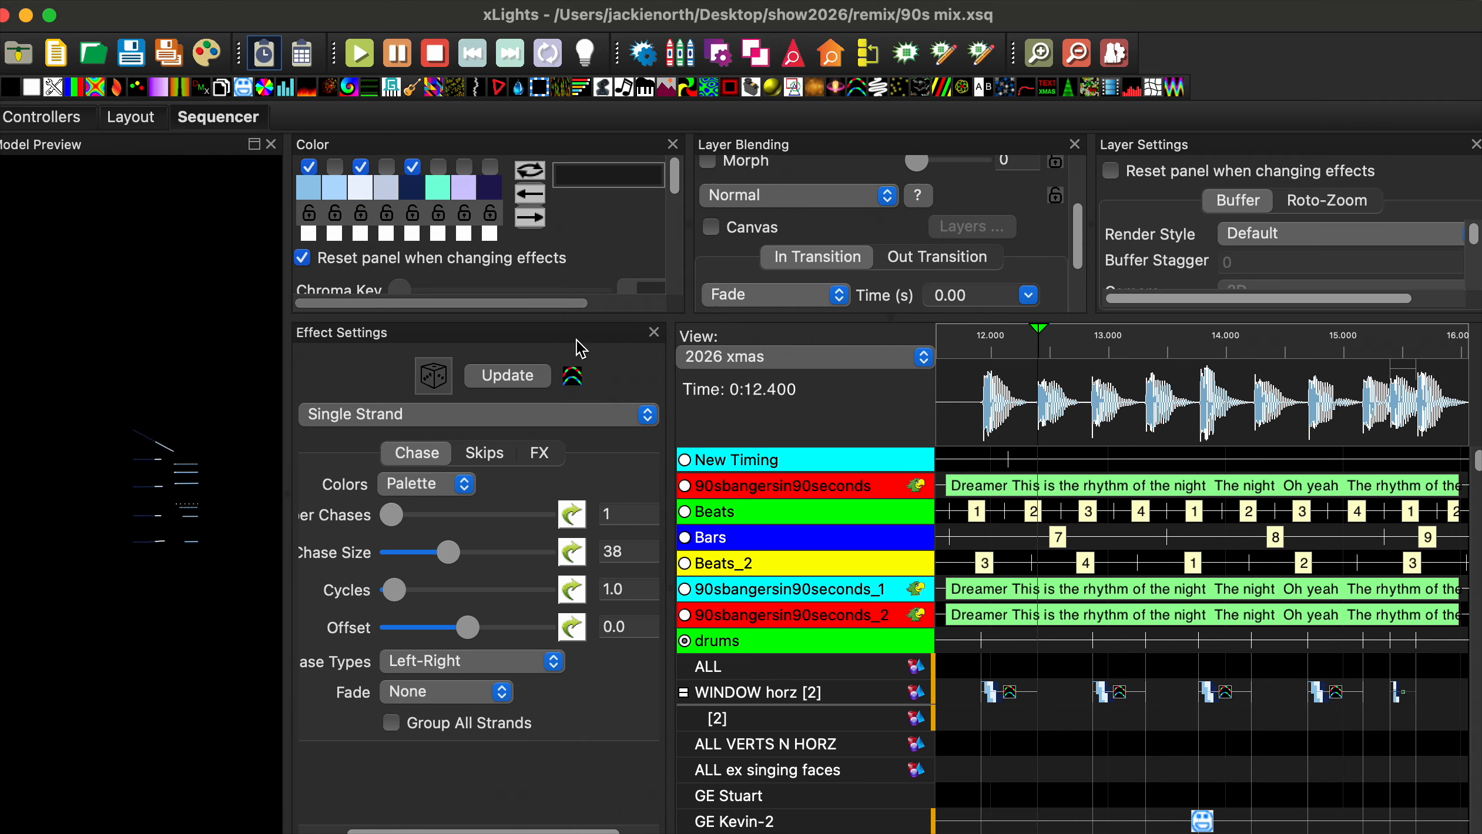
- Place a Single Strand effect on WINDOW horz's second layer at 12.4 s and set its chase type to Right-Left
{"action": "left_click_drag", "start_coordinate": [573, 376], "coordinate": [1057, 718]}
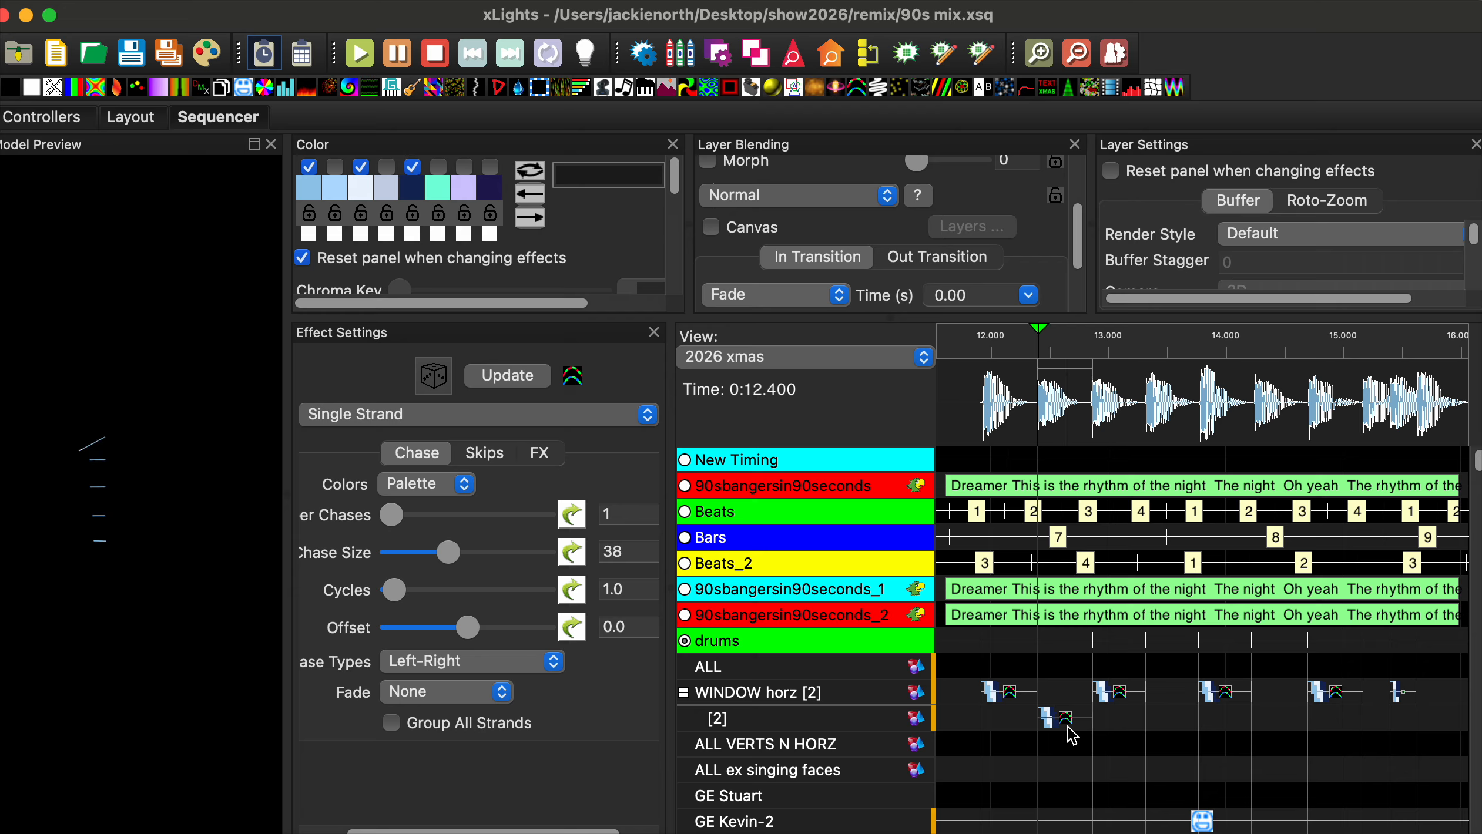
{"action": "left_click", "coordinate": [496, 660]}
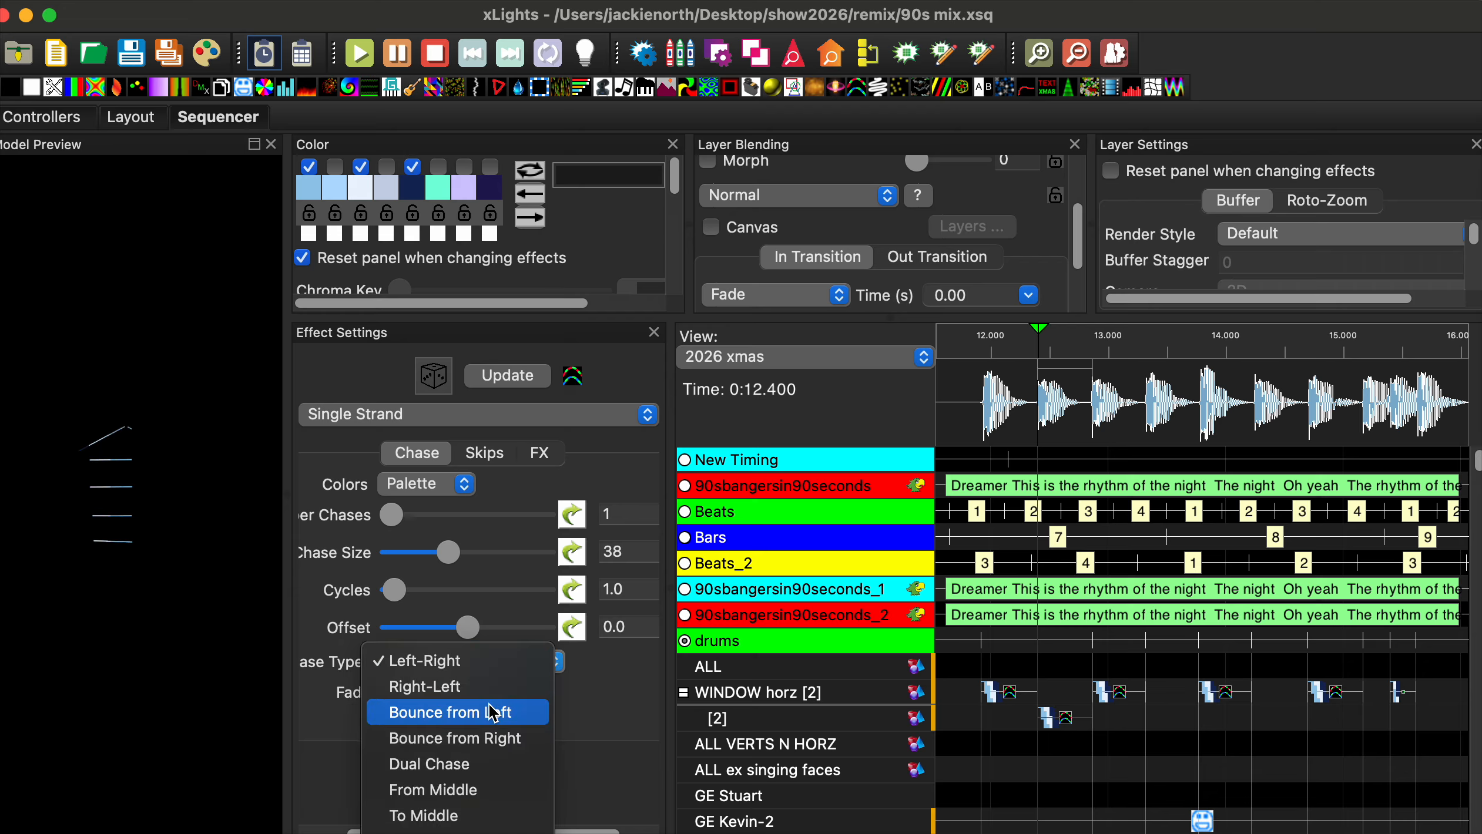
{"action": "left_click", "coordinate": [489, 691]}
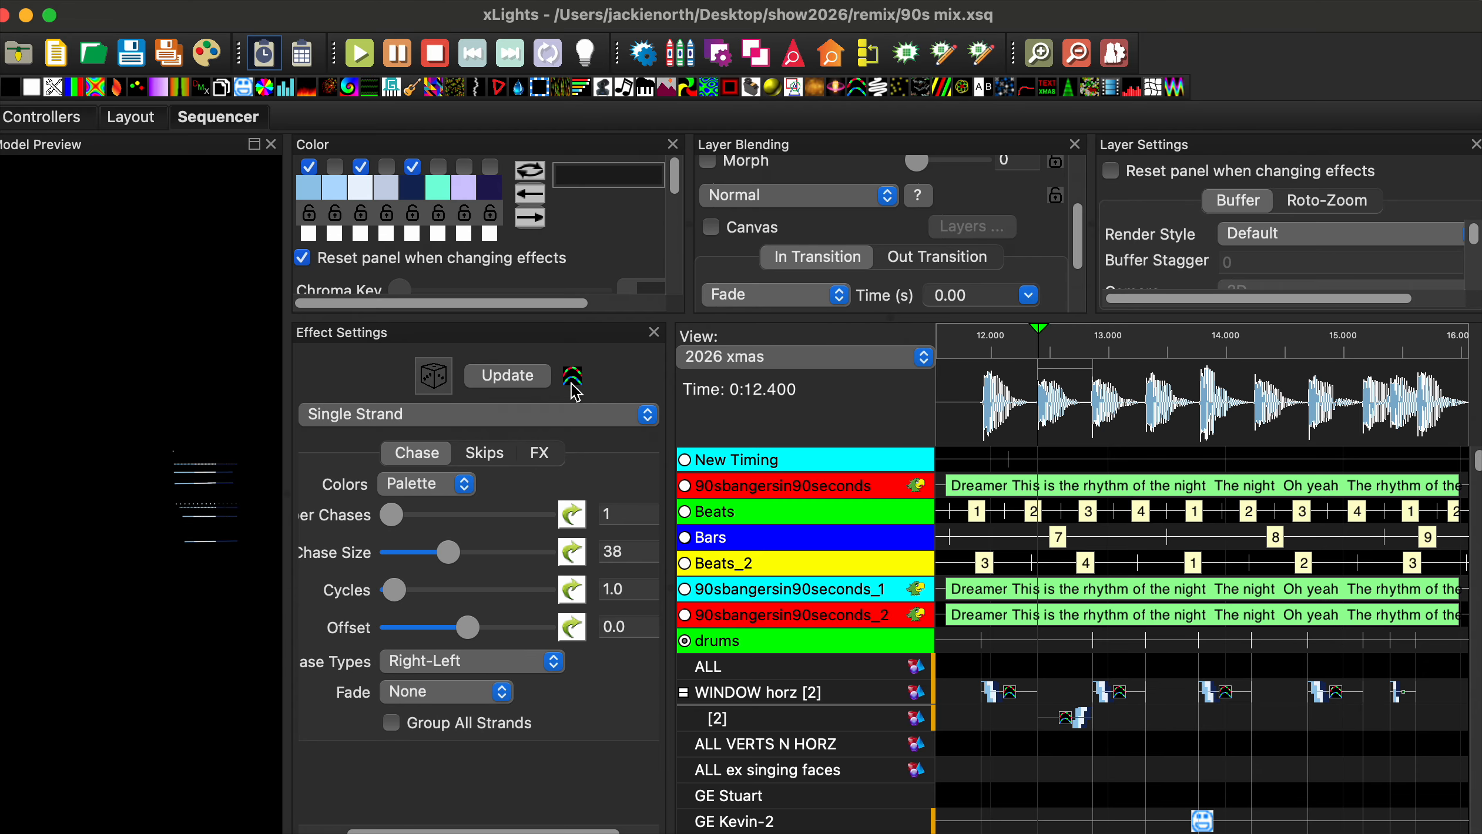
- Add Right-Left Single Strand effects to WINDOW horz's second layer in the drum intervals starting at about 13.3, 14.2 and 15.2 s
{"action": "left_click_drag", "start_coordinate": [575, 382], "coordinate": [1178, 718]}
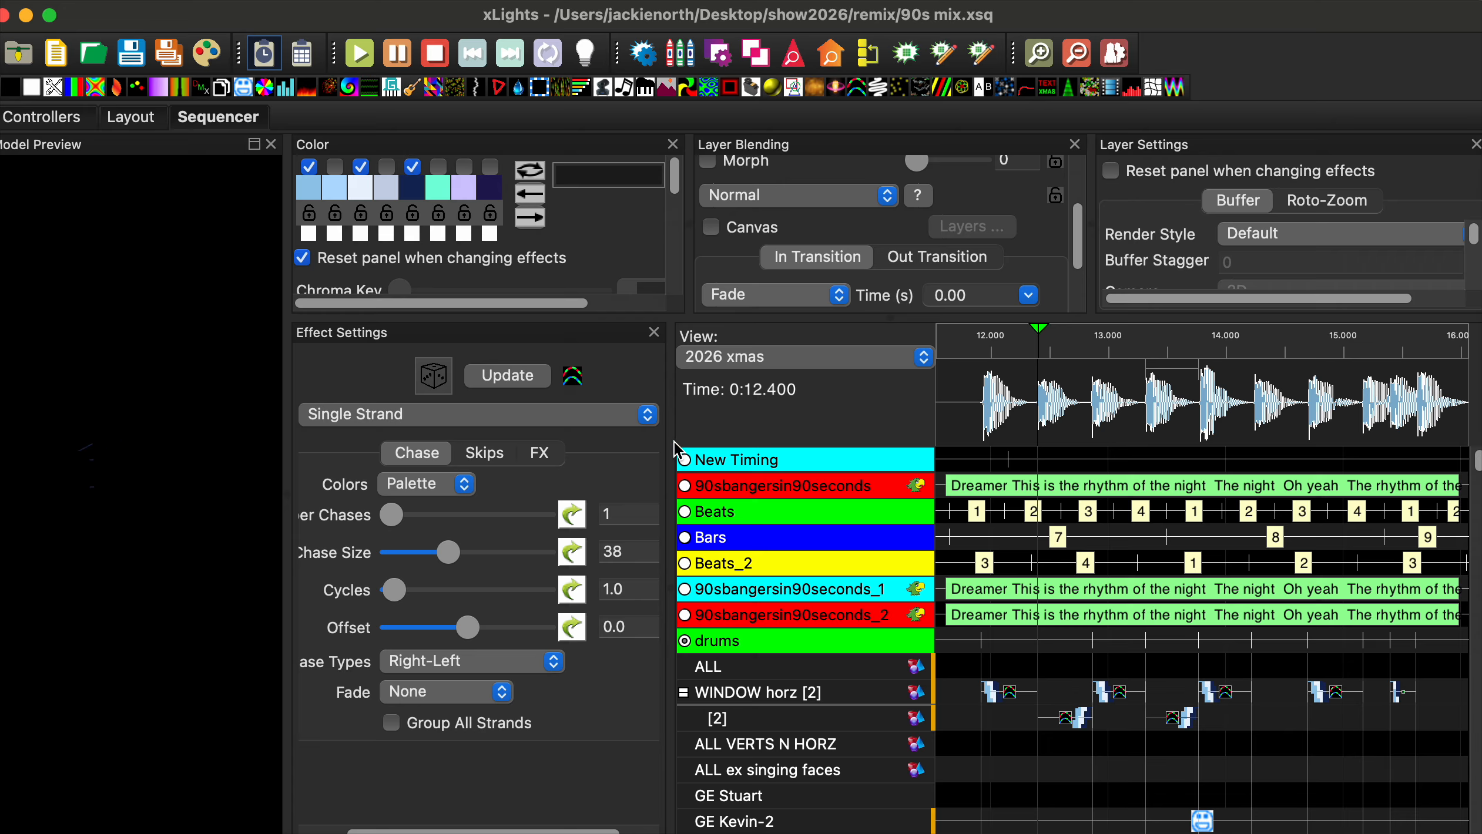
{"action": "left_click_drag", "start_coordinate": [575, 382], "coordinate": [1290, 718]}
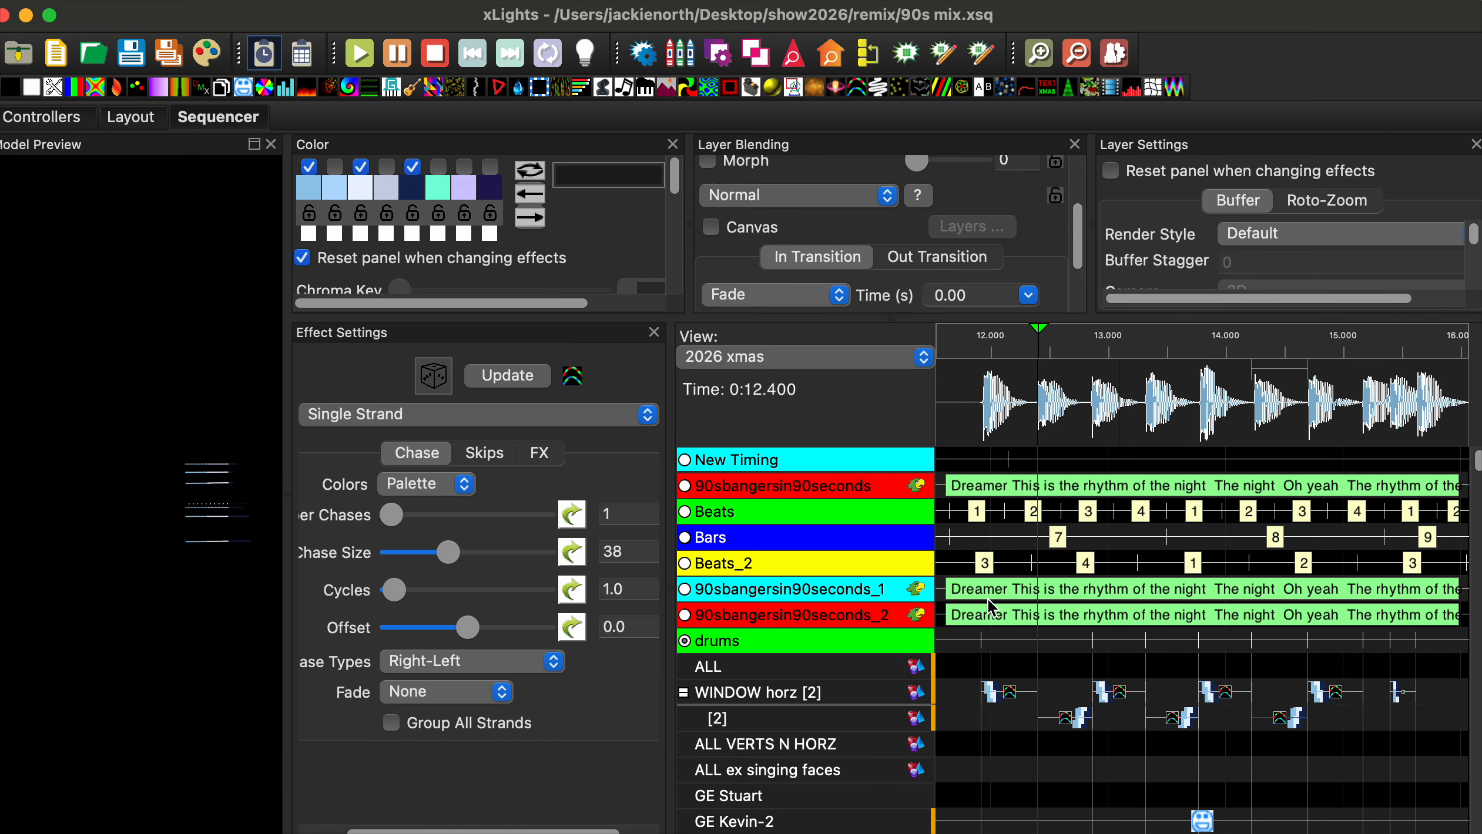
{"action": "left_click_drag", "start_coordinate": [585, 370], "coordinate": [1387, 720]}
- Play the sequence from 11.900 s to preview the alternating Single Strand effects, and pause it
{"action": "left_click", "coordinate": [981, 416]}
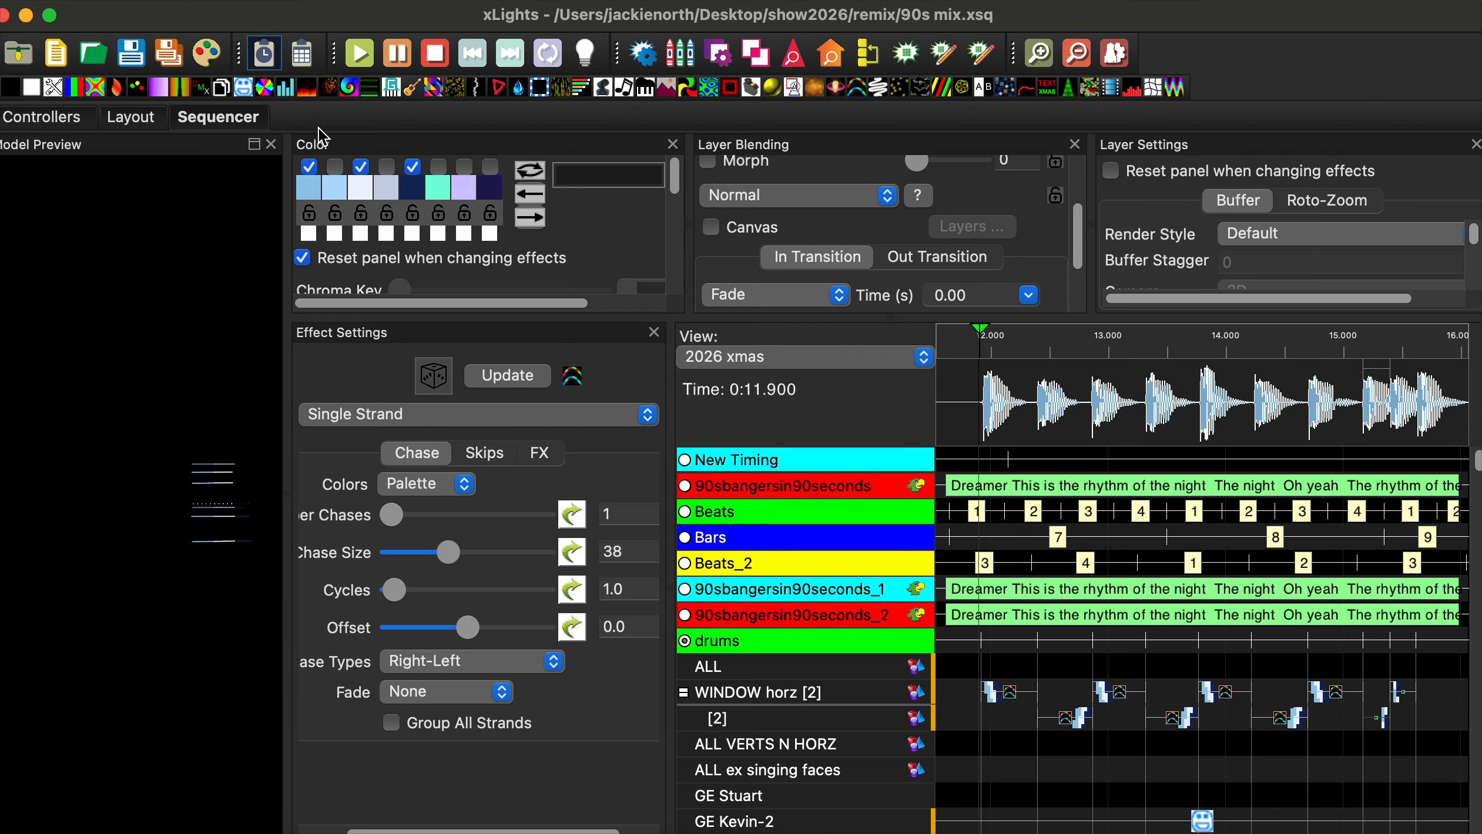
{"action": "left_click", "coordinate": [360, 57]}
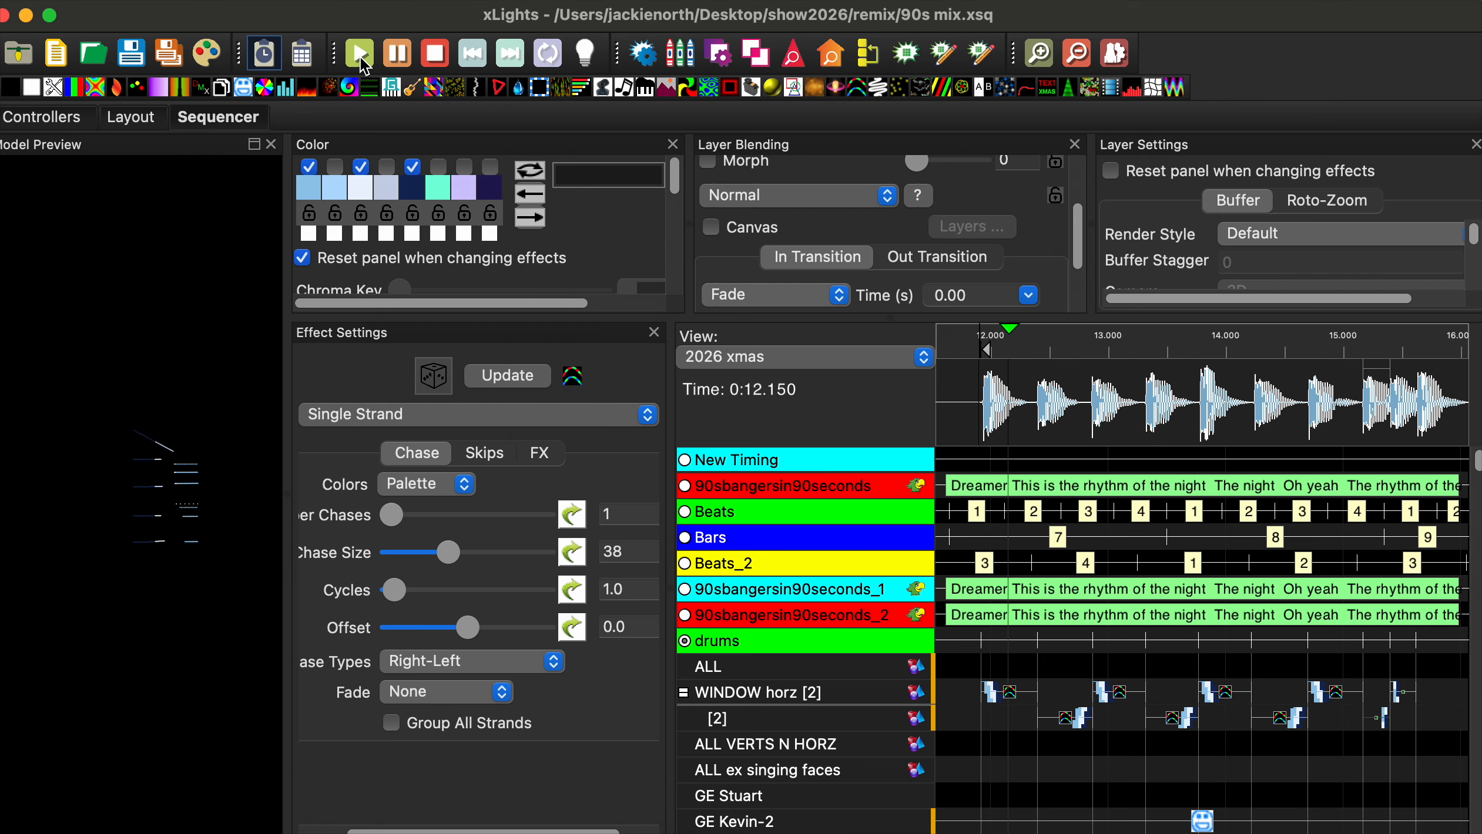
{"action": "left_click", "coordinate": [399, 59]}
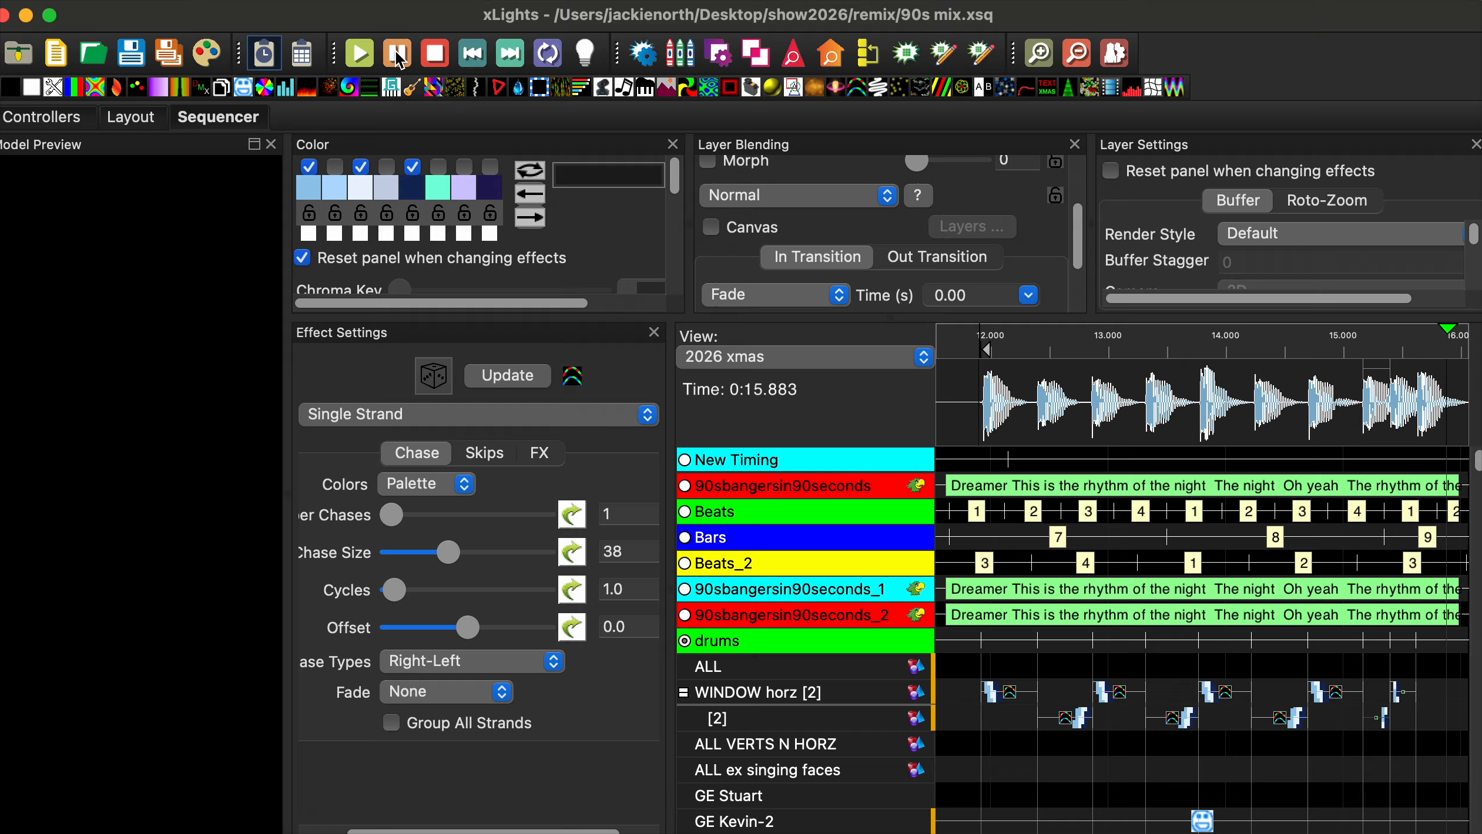
- Replace all Single Strand effects on WINDOW horz with one VU Meter effect spanning about 11.9 s to 15.6 s on the first layer
{"action": "left_click_drag", "start_coordinate": [1024, 720], "coordinate": [1396, 701]}
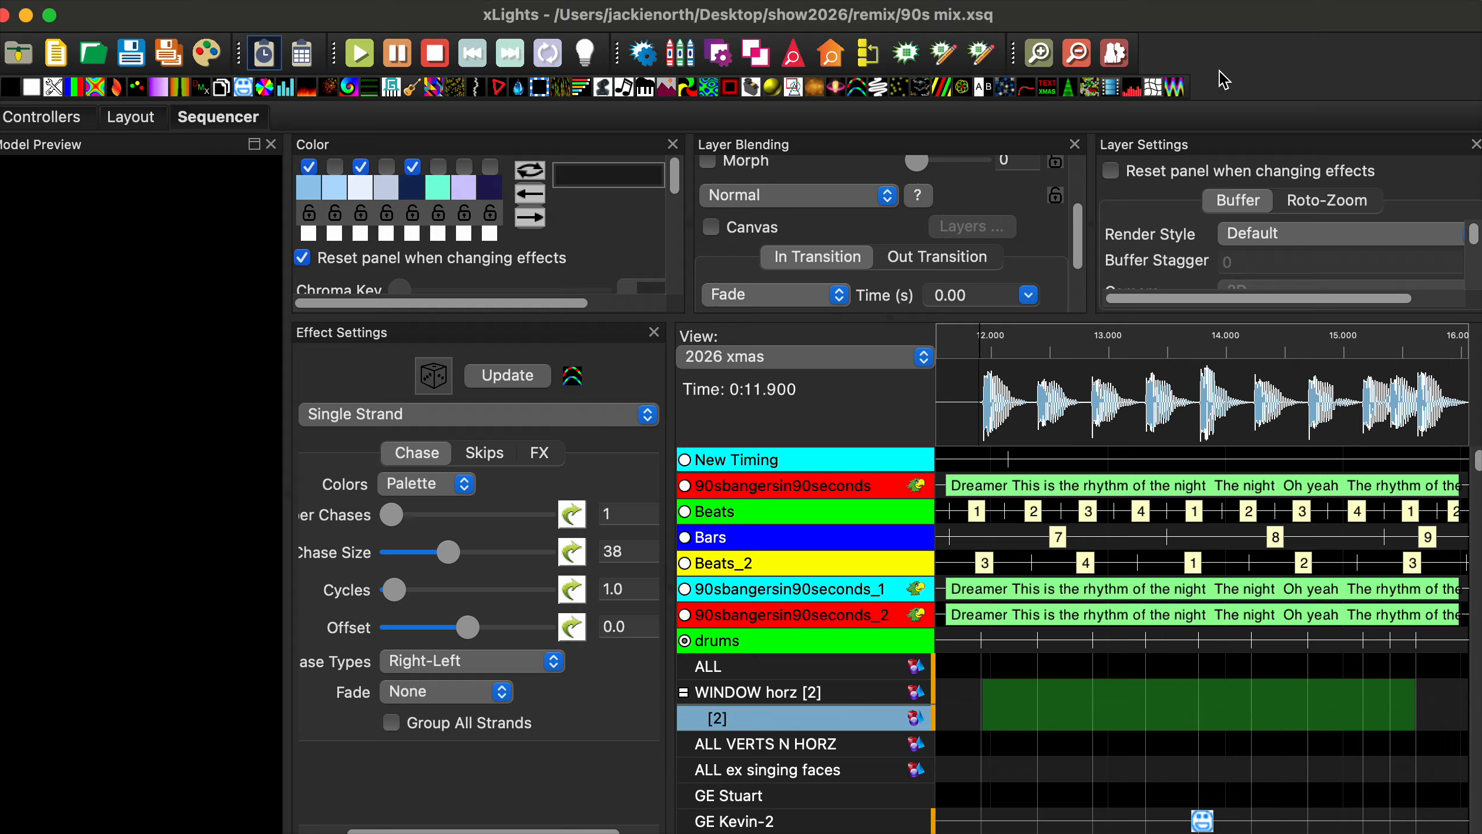
{"action": "left_click_drag", "start_coordinate": [1134, 88], "coordinate": [1046, 698]}
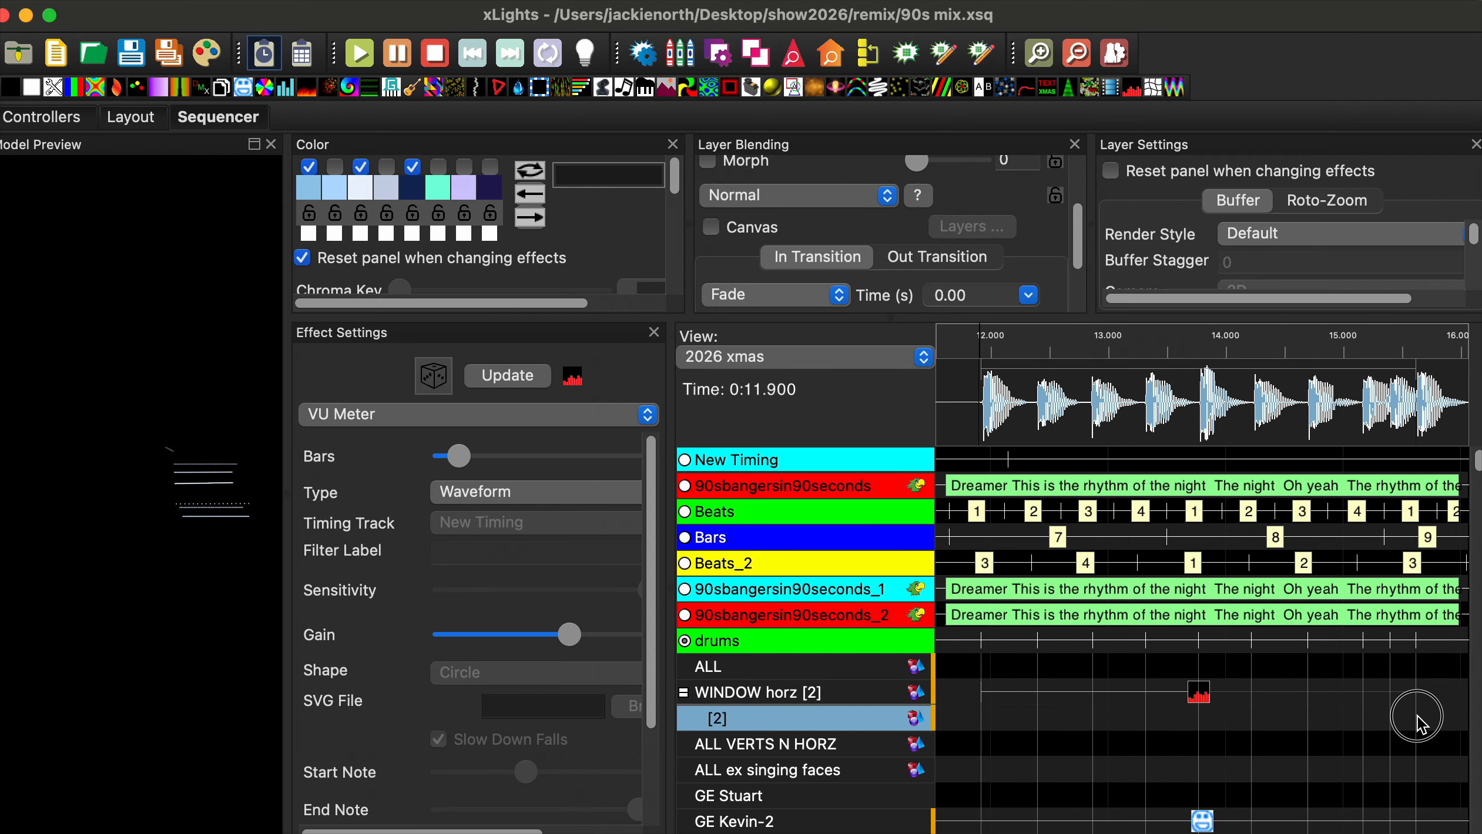
- Set the WINDOW horz VU Meter's type to Timing Event Sweep and its timing track to drums
{"action": "left_click", "coordinate": [530, 498]}
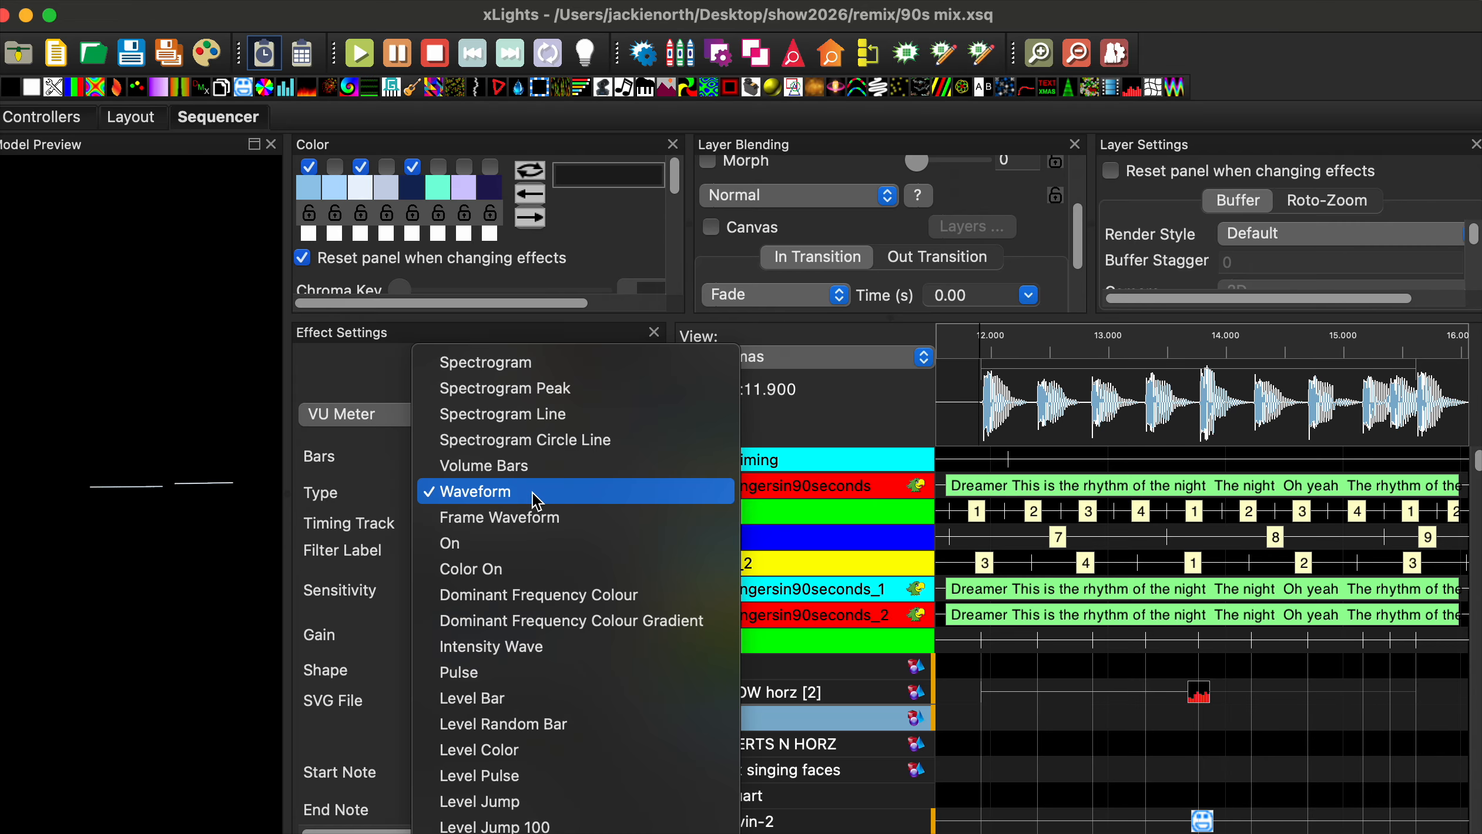
{"action": "scroll", "coordinate": [535, 594], "scroll_direction": "down", "scroll_amount": 5}
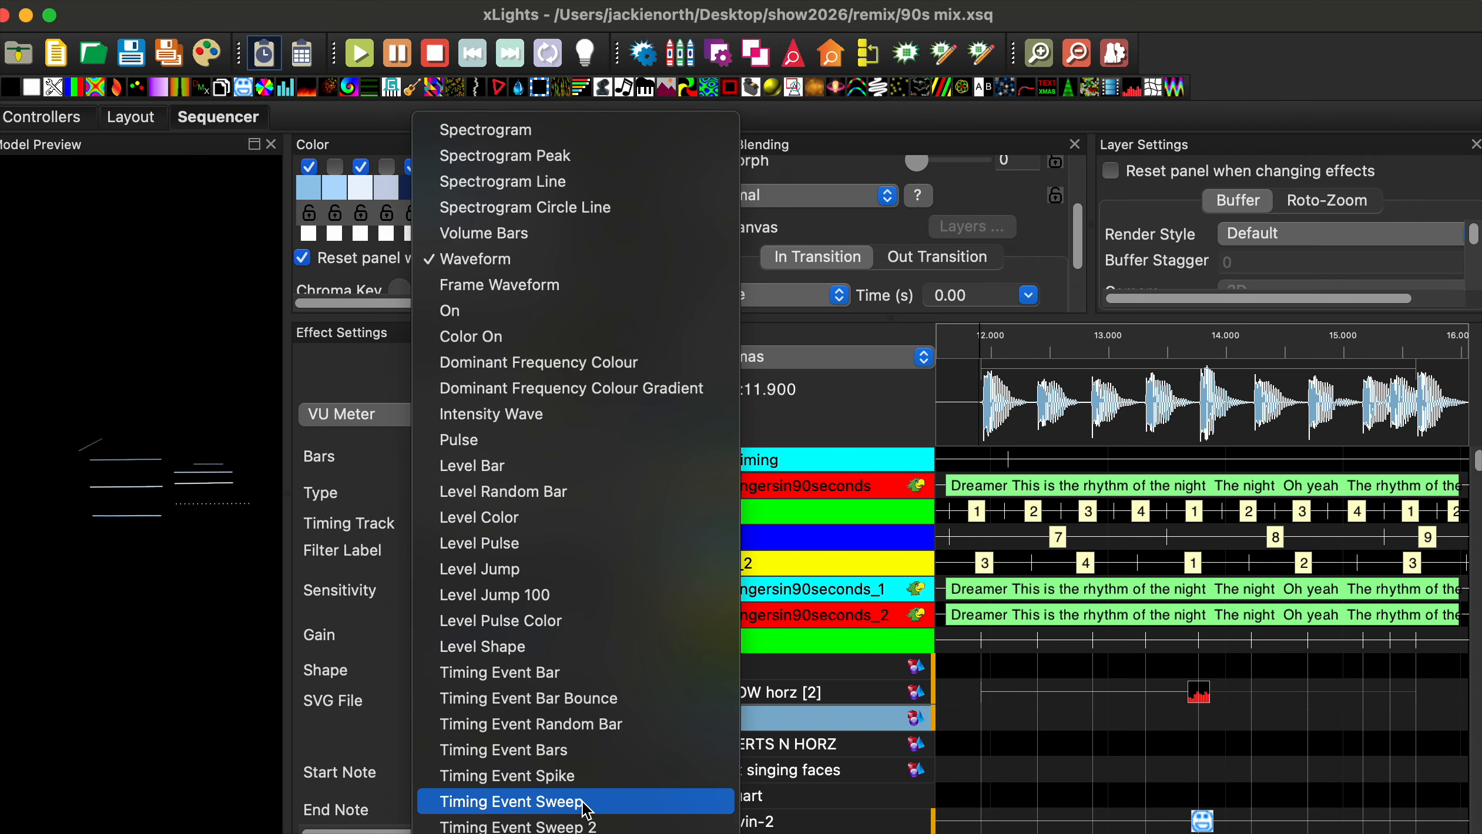
{"action": "left_click", "coordinate": [585, 806]}
{"action": "left_click", "coordinate": [578, 526]}
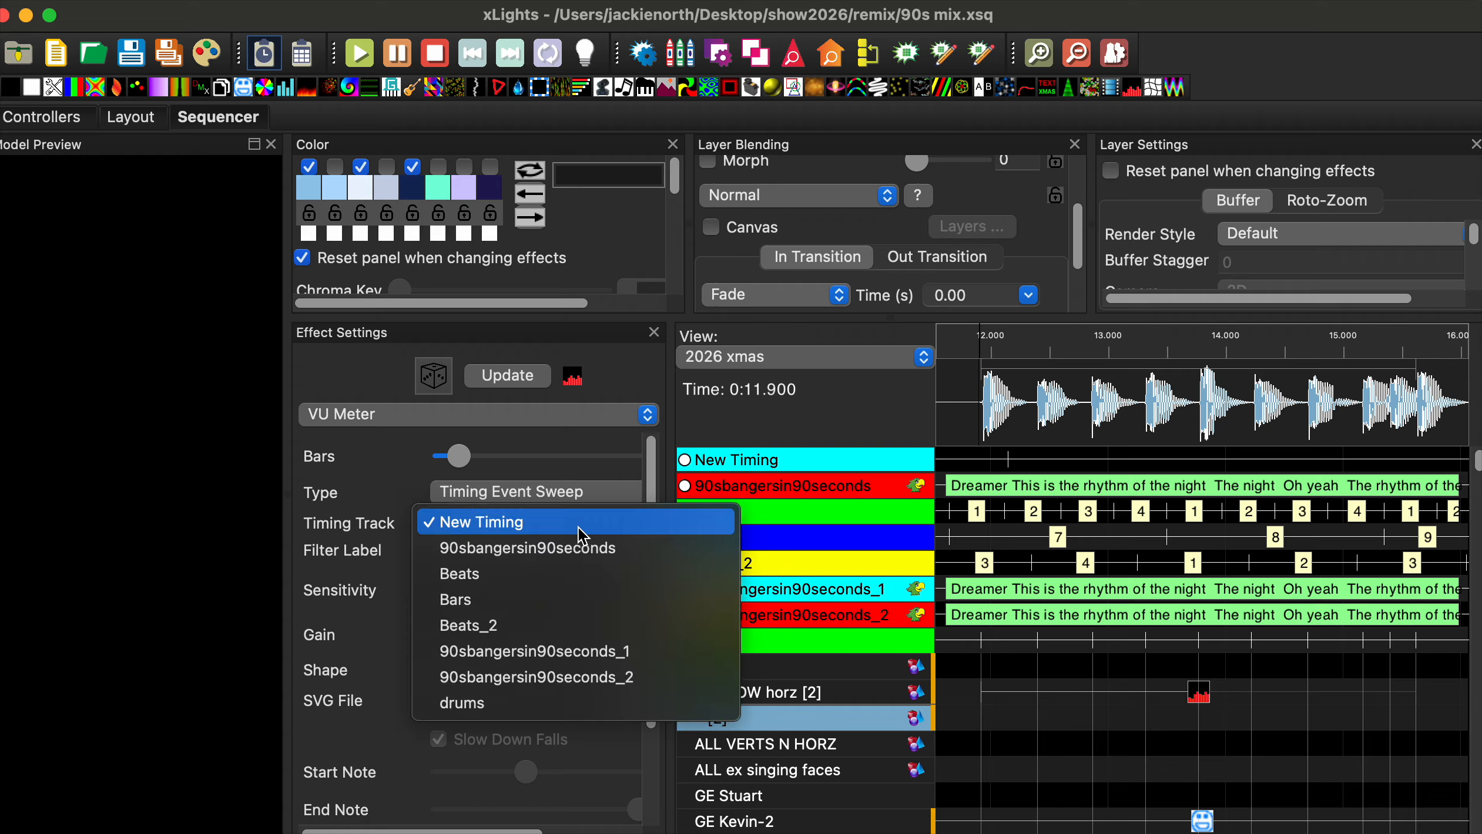
{"action": "left_click", "coordinate": [529, 705]}
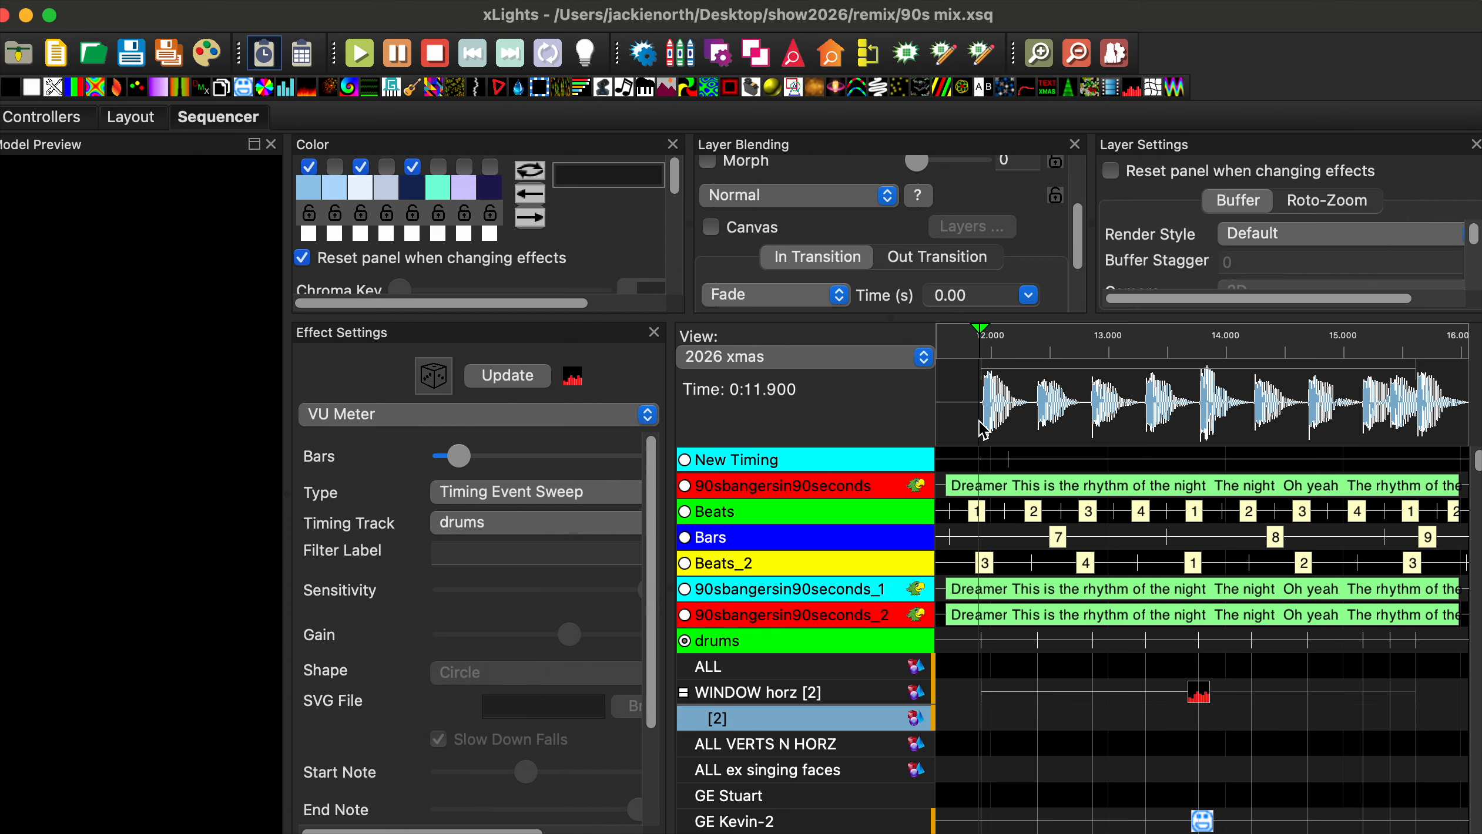
- Play the sequence from 11.900 s to preview the Timing Event Sweep on WINDOW horz, and pause it
{"action": "left_click", "coordinate": [364, 56]}
{"action": "left_click", "coordinate": [398, 59]}
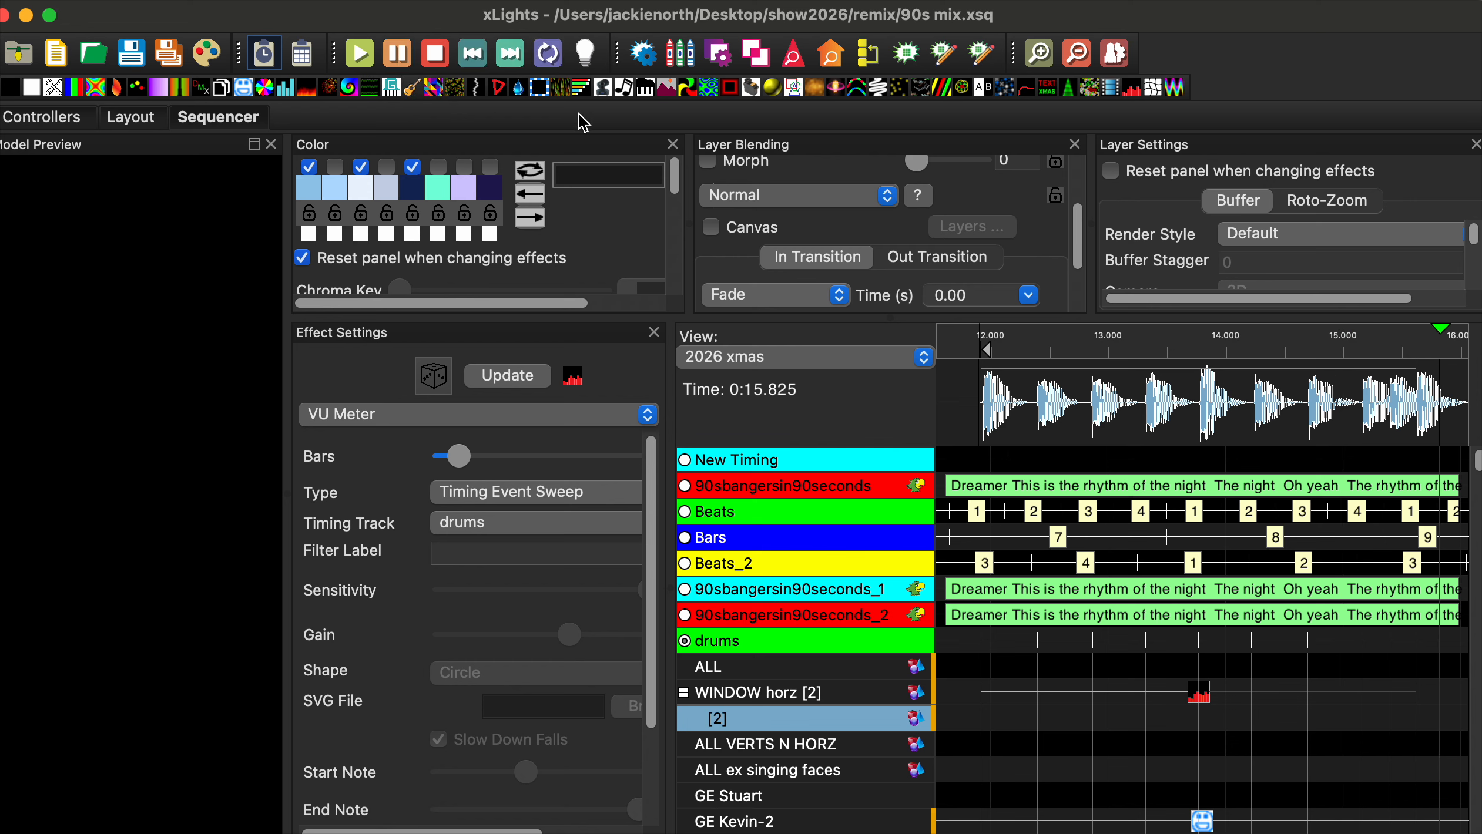
- Set the playback speed to full and play the waveform range from about 11.8 s to 15.9 s, pausing when done
{"action": "left_click", "coordinate": [366, 0]}
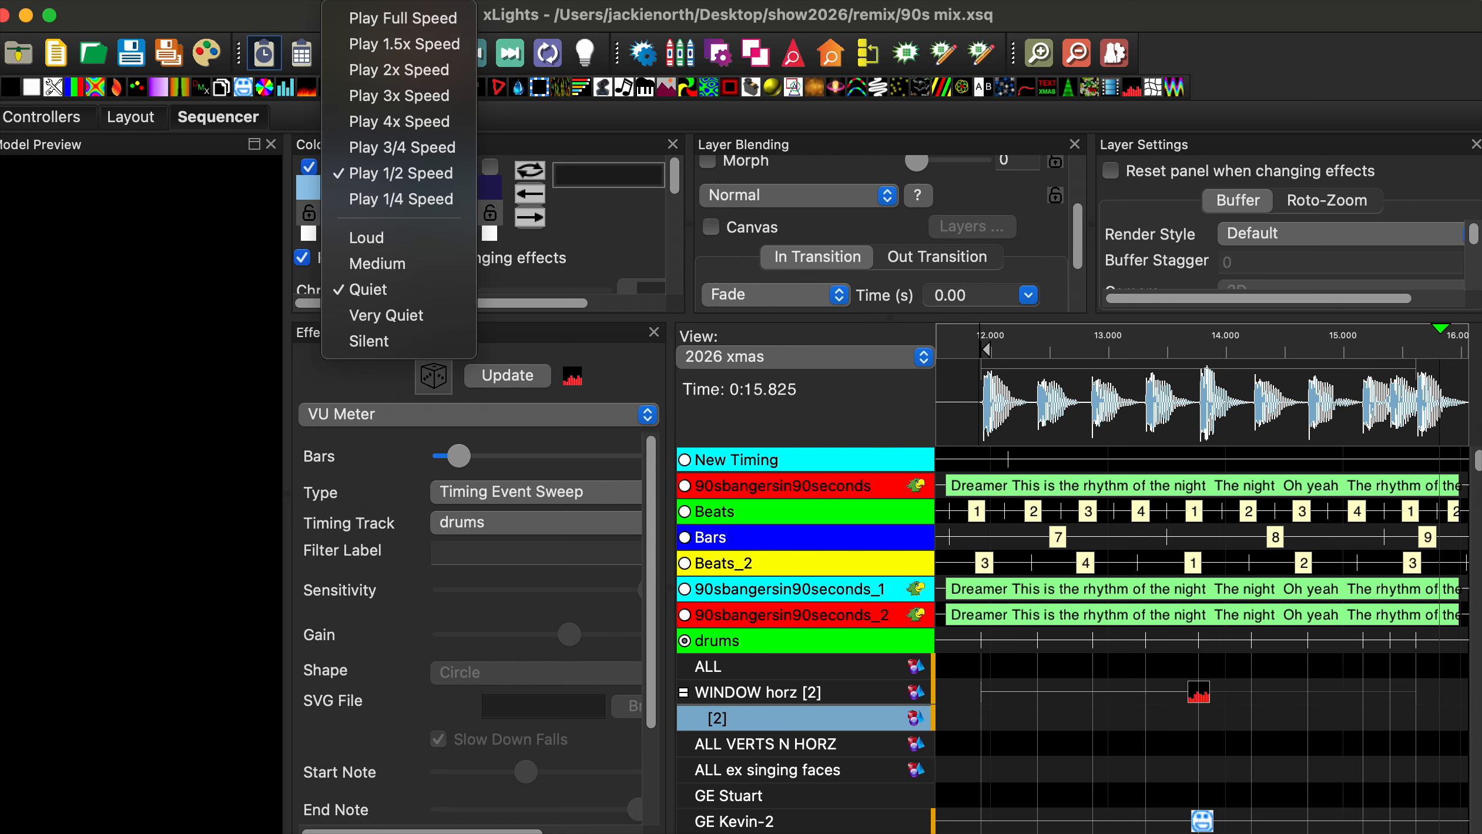
{"action": "left_click", "coordinate": [395, 21]}
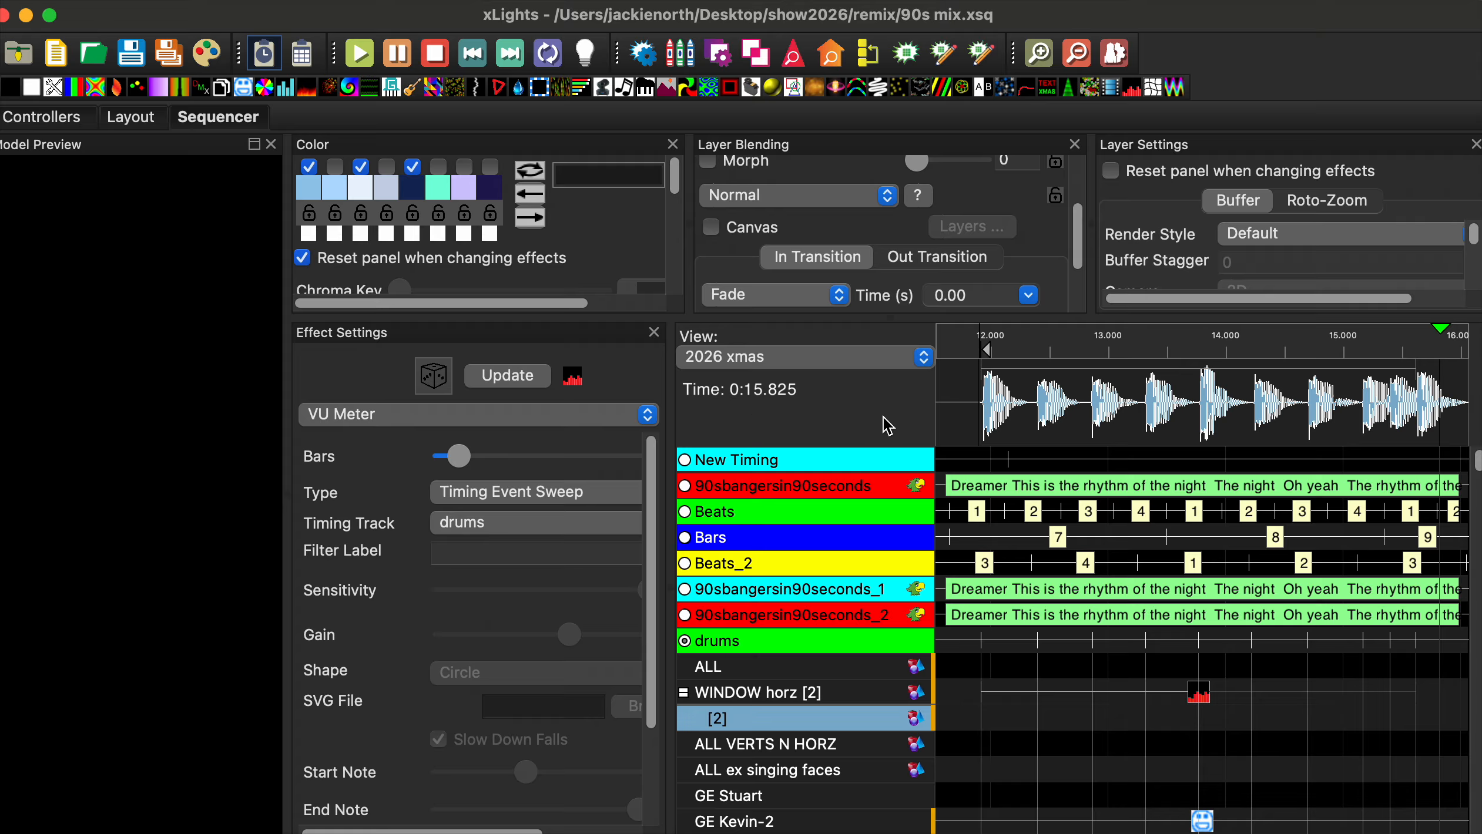
{"action": "mouse_move", "coordinate": [971, 405]}
{"action": "left_mouse_down"}
{"action": "mouse_move", "coordinate": [1407, 411]}
{"action": "mouse_move", "coordinate": [1453, 439]}
{"action": "left_mouse_up"}
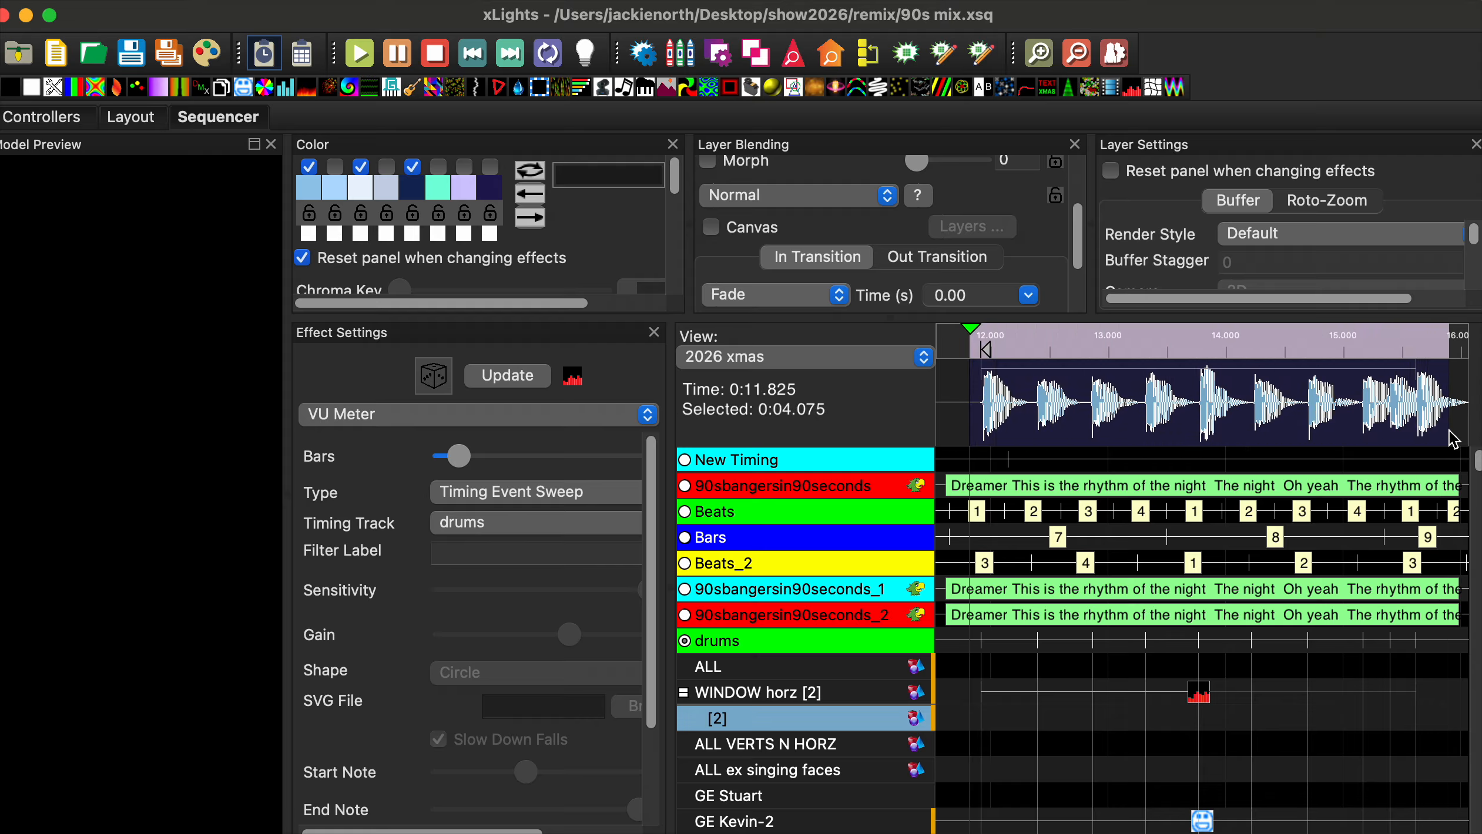
{"action": "left_click", "coordinate": [362, 54]}
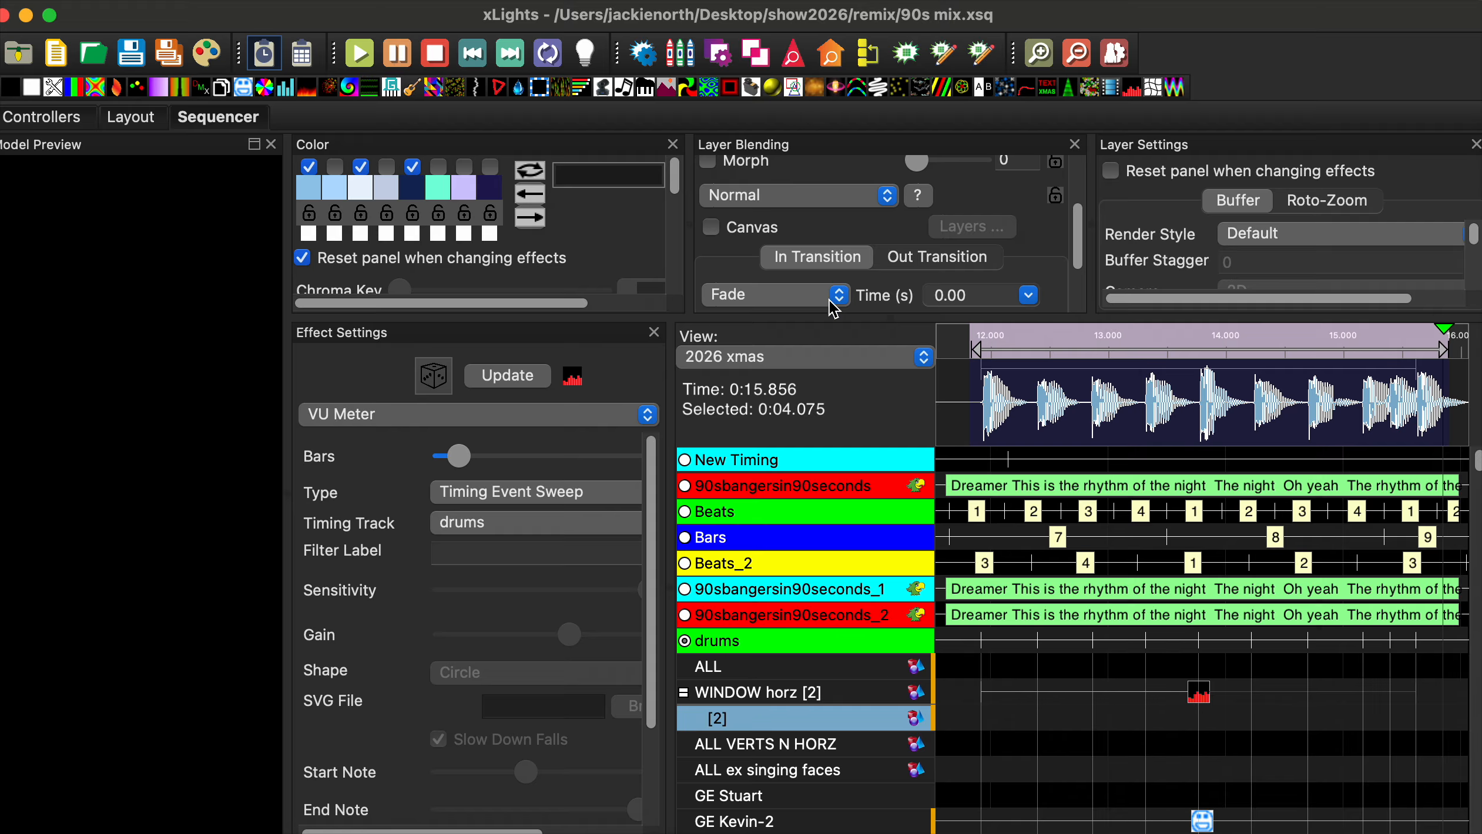
{"action": "left_click", "coordinate": [360, 55]}
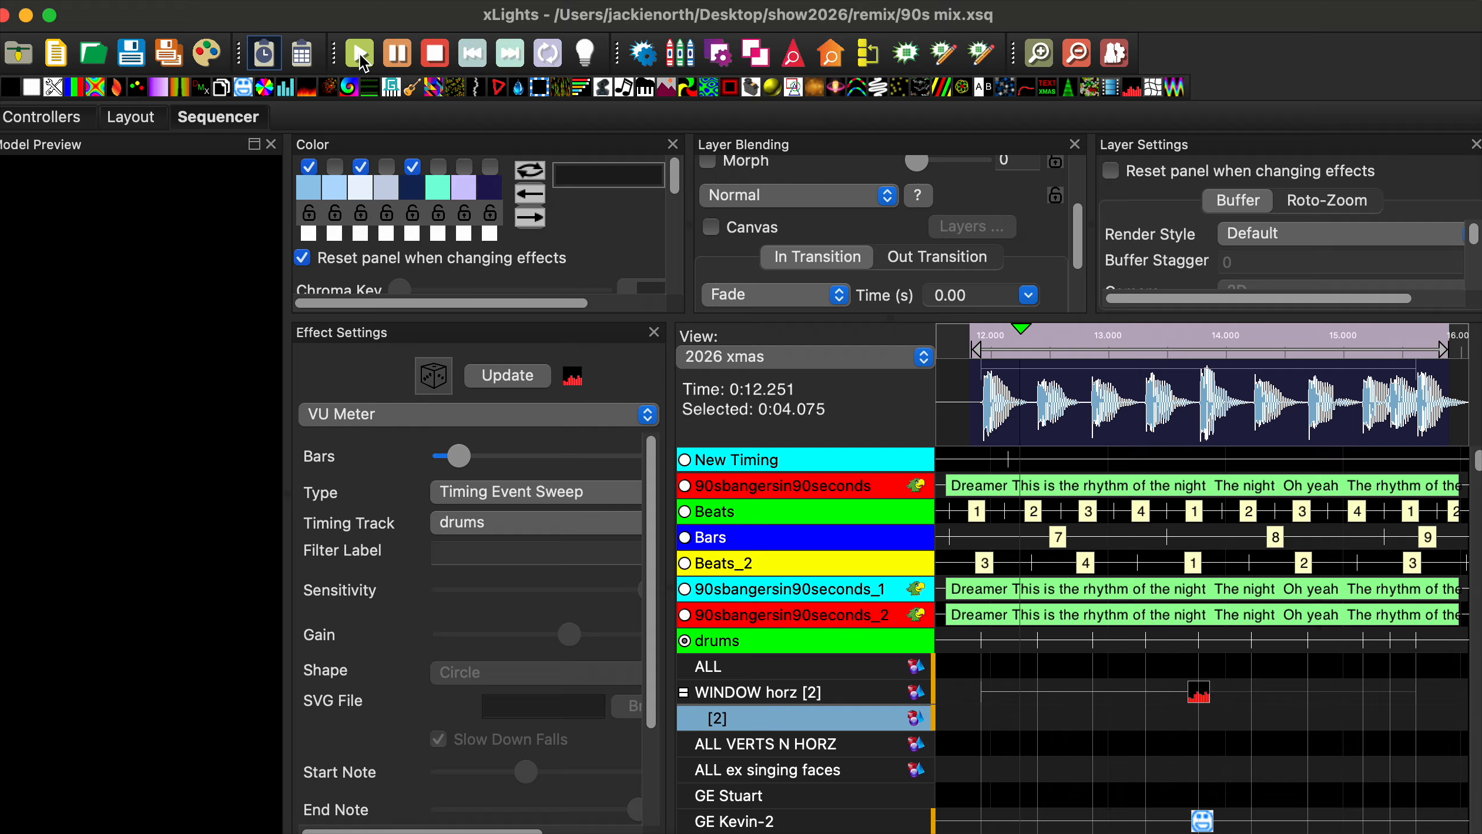
{"action": "left_click", "coordinate": [403, 52]}
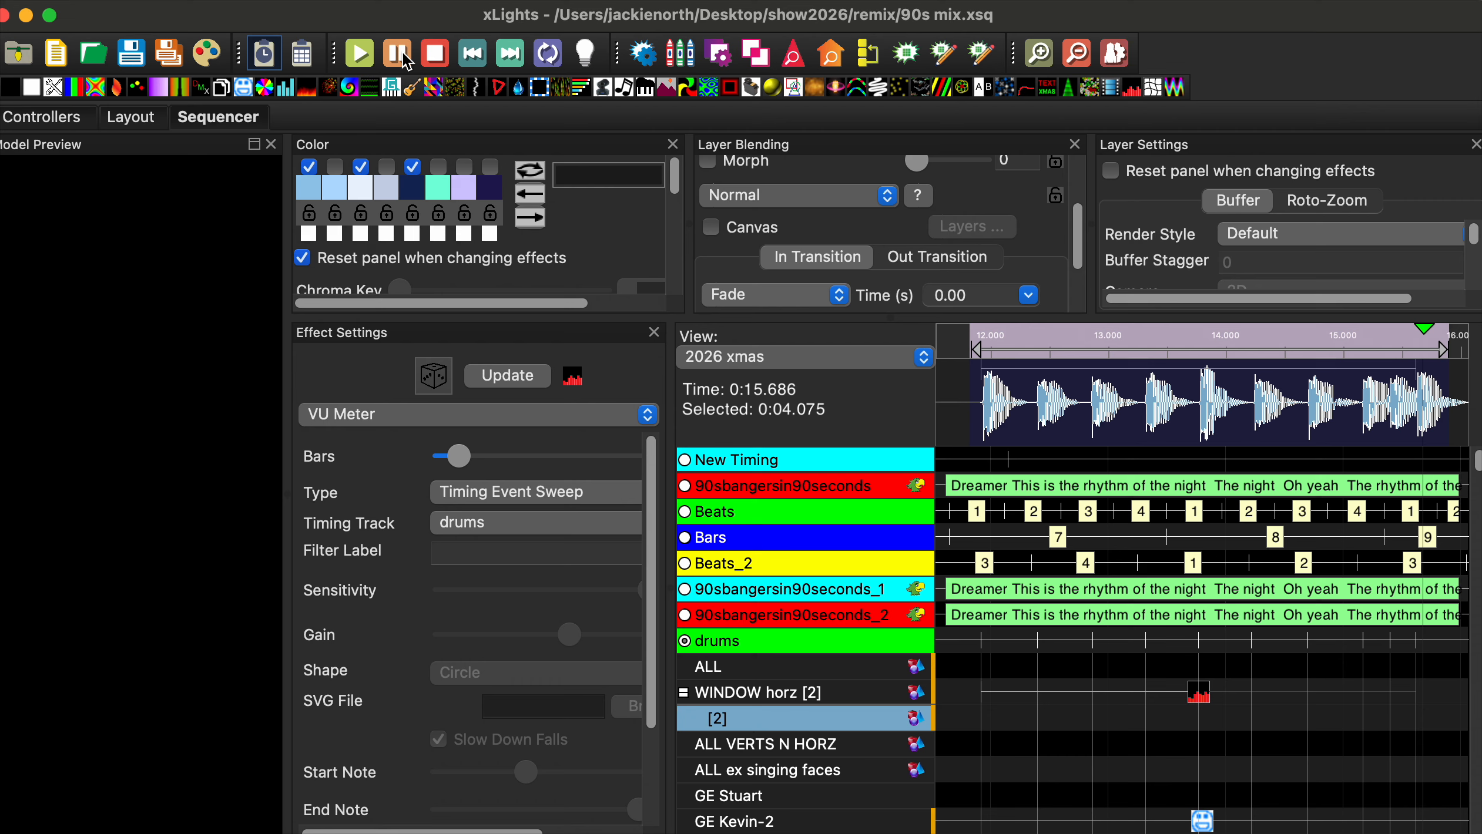
{"action": "key", "text": "super+shift+5"}
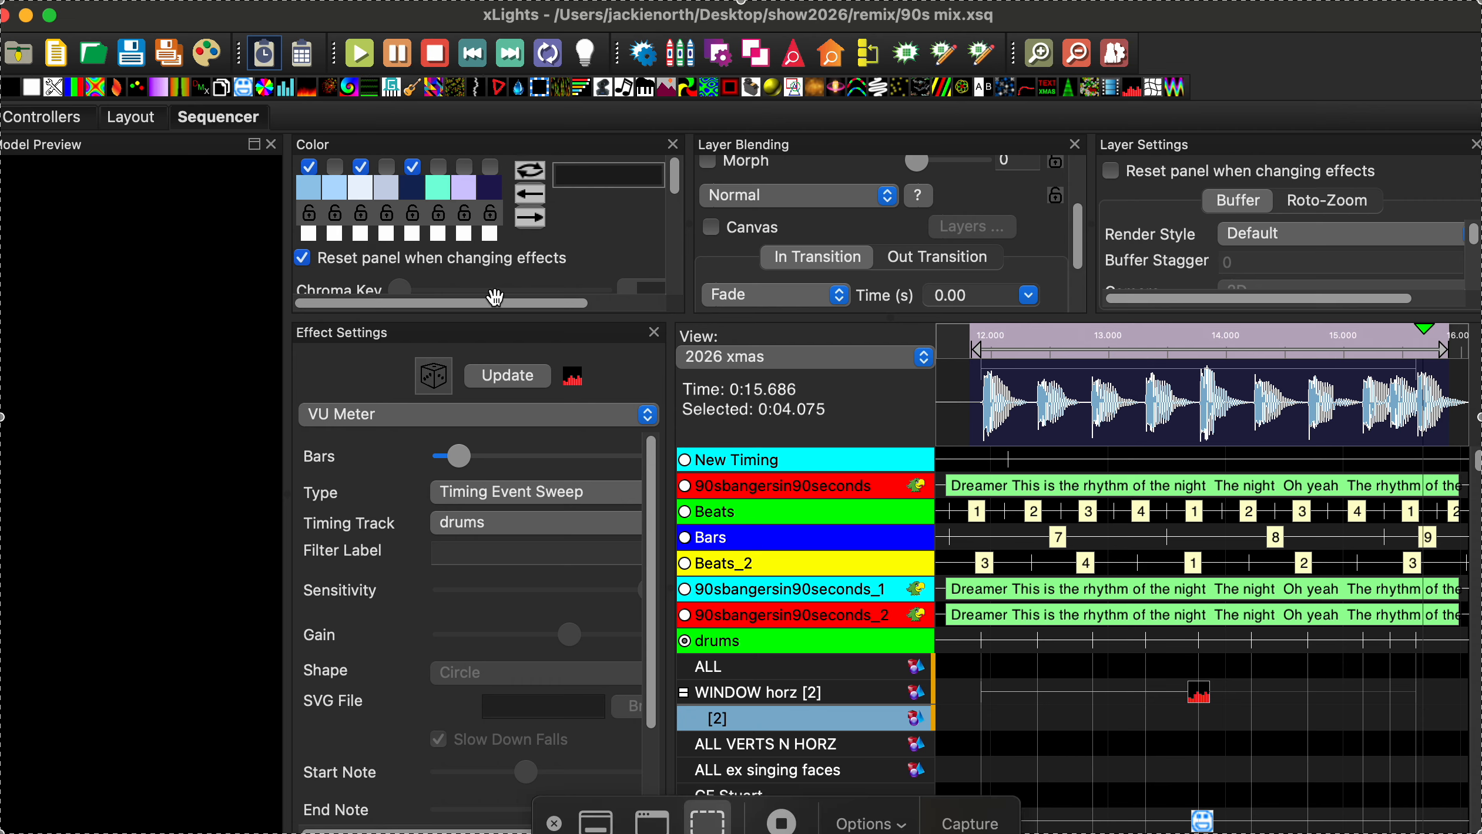